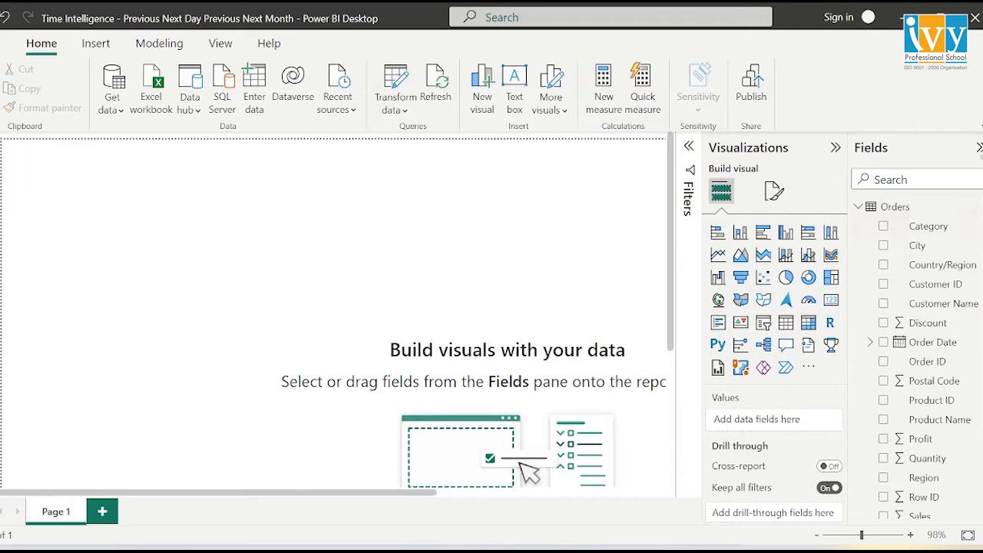
# Insert an empty table visual on the report page and enlarge it slightly.
pyautogui.click(860, 207)
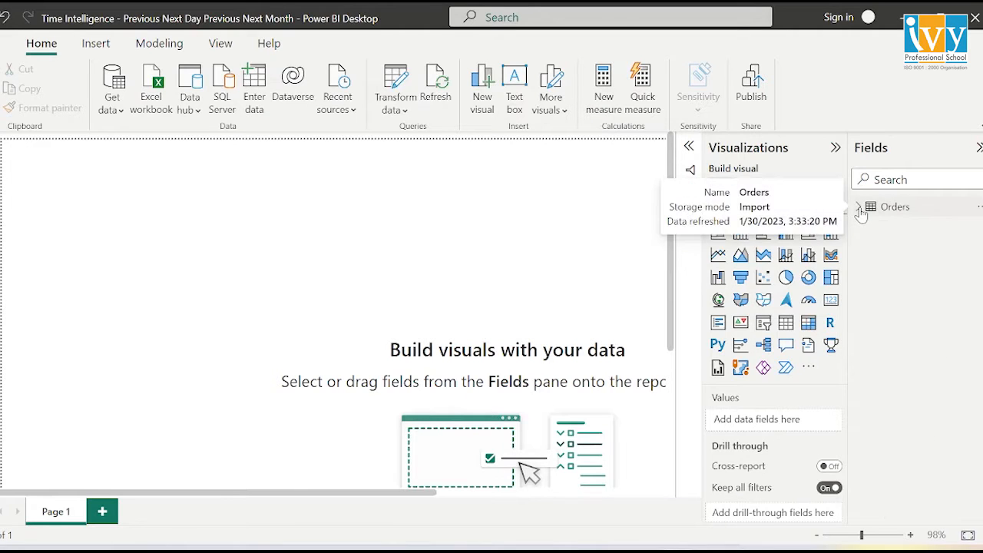
pyautogui.click(860, 208)
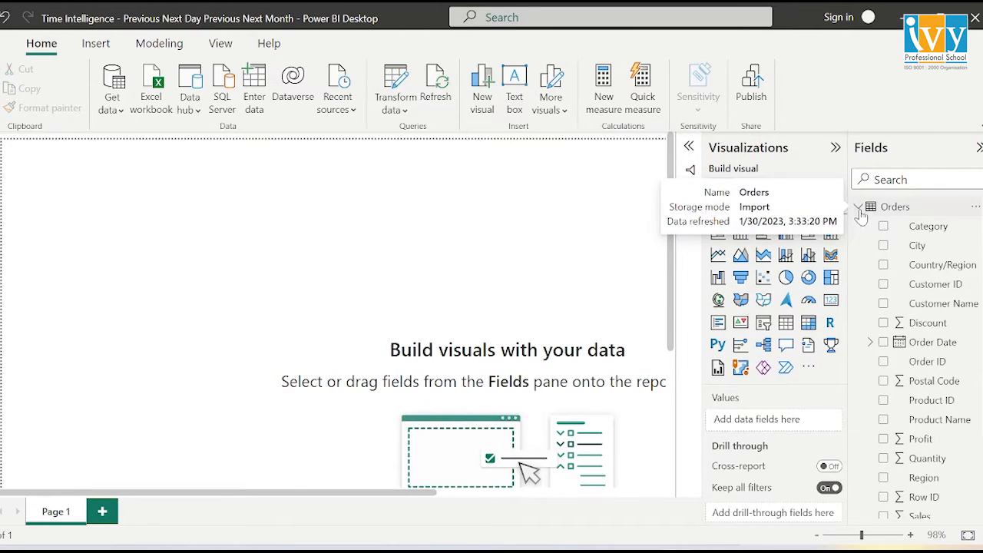
pyautogui.click(786, 323)
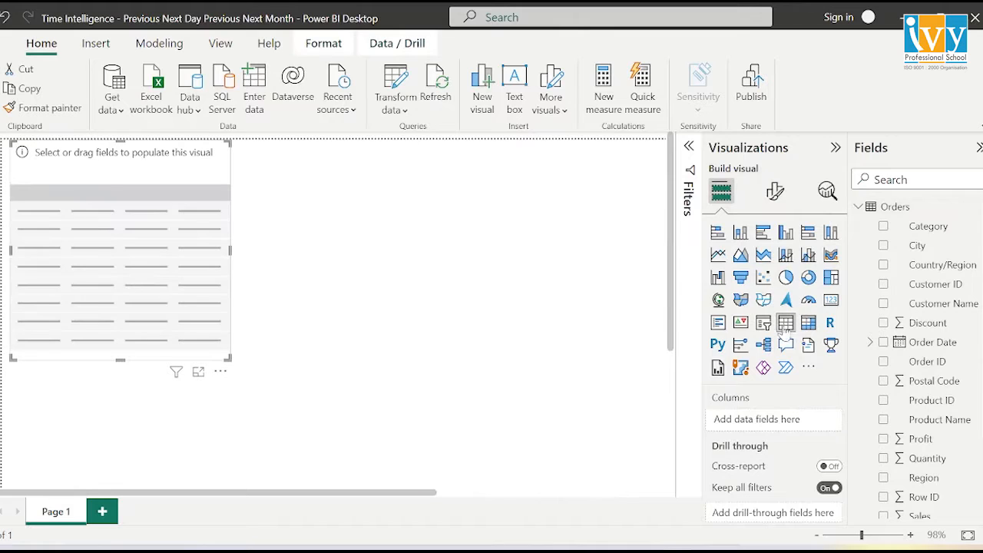
pyautogui.moveTo(229, 358); pyautogui.dragTo(299, 385)
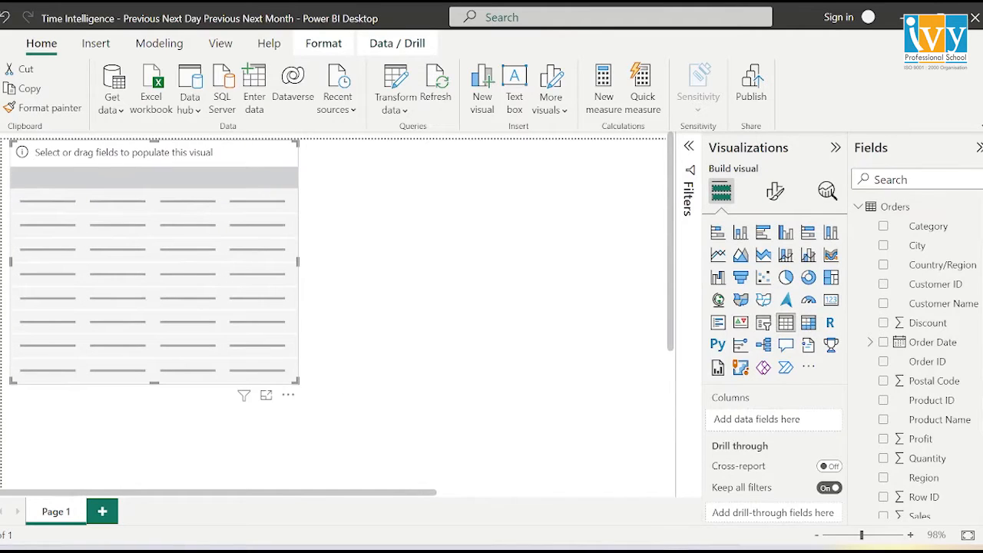
# Find the Order Date field and add its full date hierarchy (Year, Quarter, Month, Day) to the table.
pyautogui.click(906, 179)
pyautogui.write('orde')
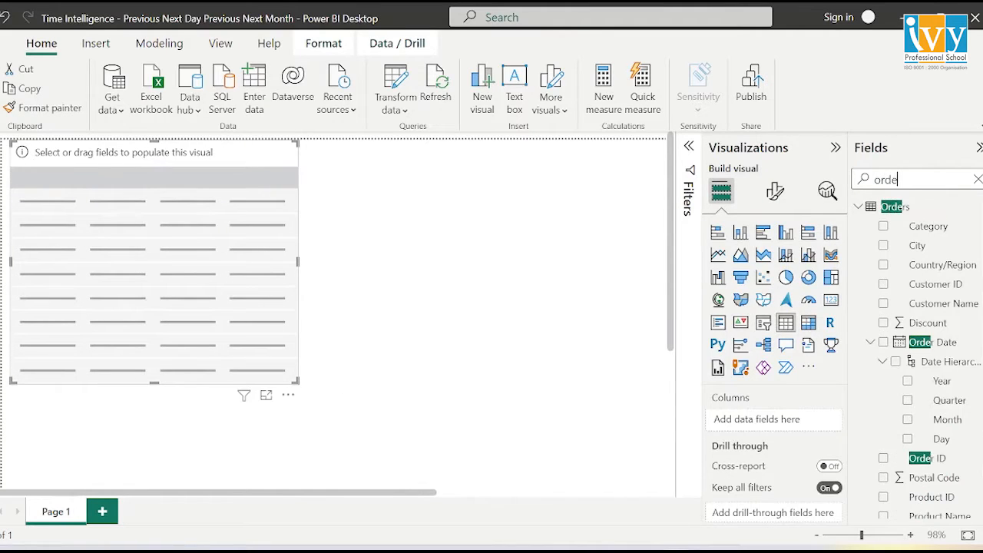
pyautogui.write('r date')
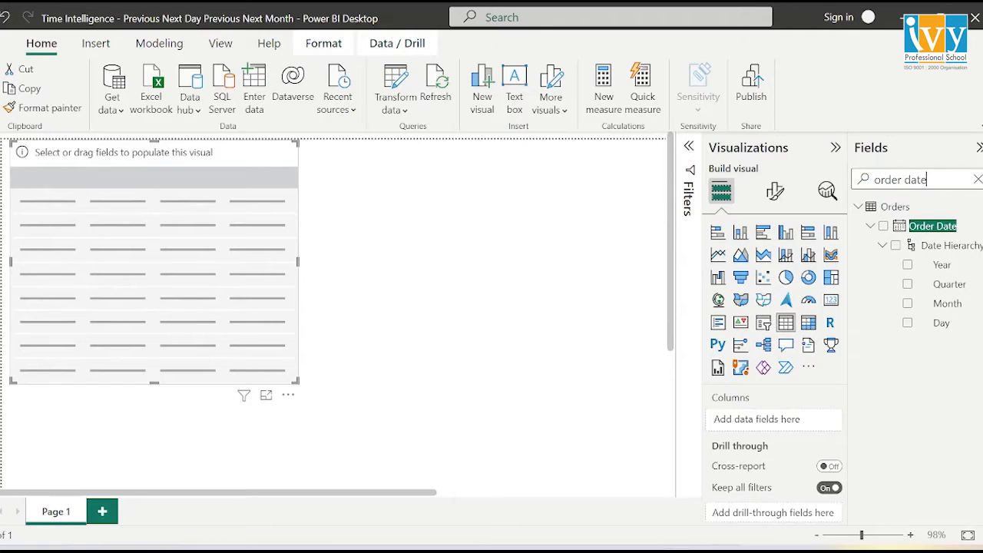
pyautogui.click(896, 245)
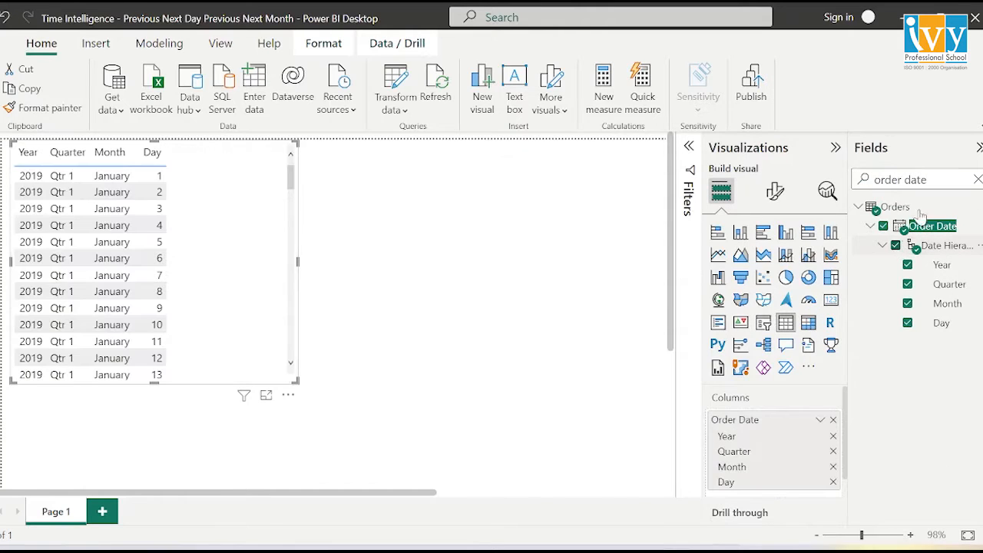
# Find the Profit field and add it to the table beside the Day column, leaving the field search cleared.
pyautogui.click(978, 179)
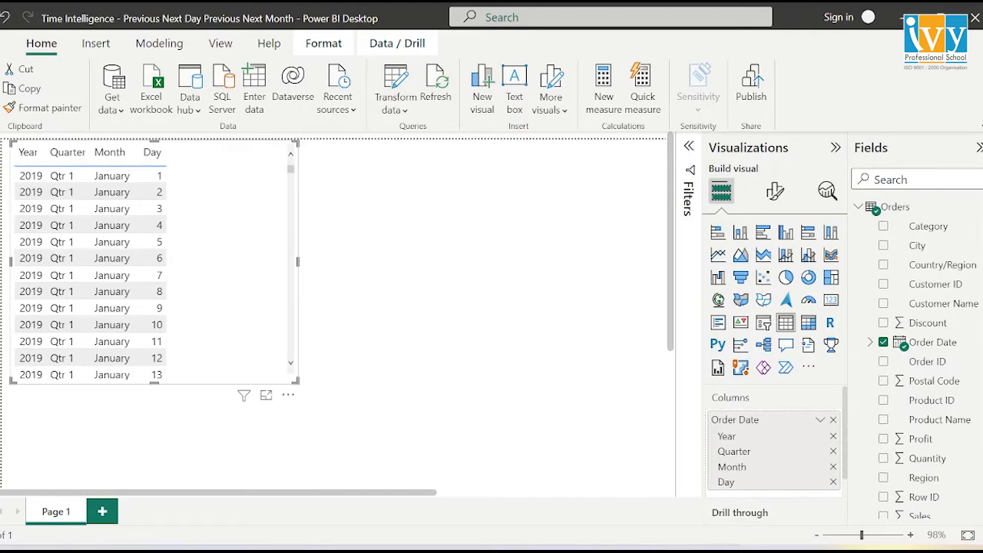
pyautogui.write('profit')
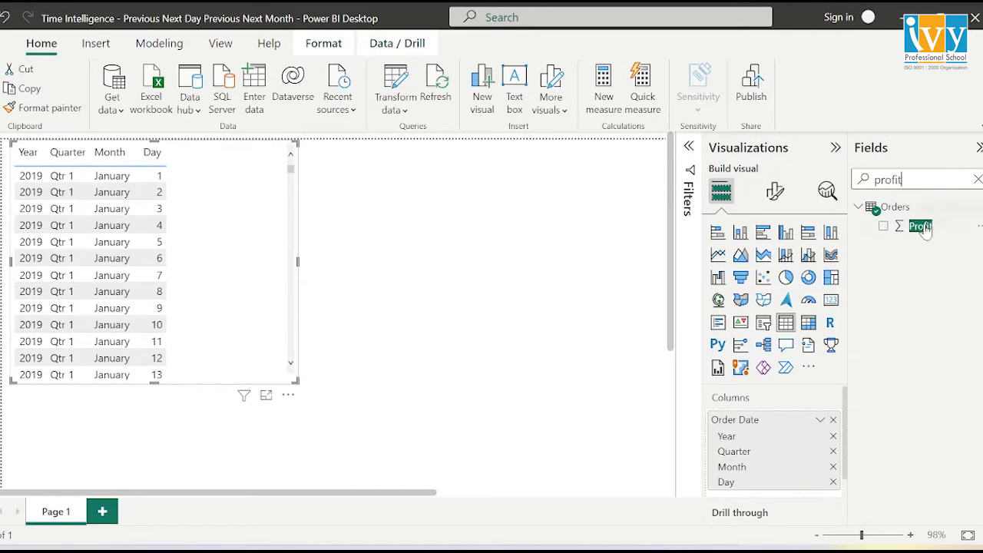
pyautogui.moveTo(926, 230); pyautogui.dragTo(236, 160)
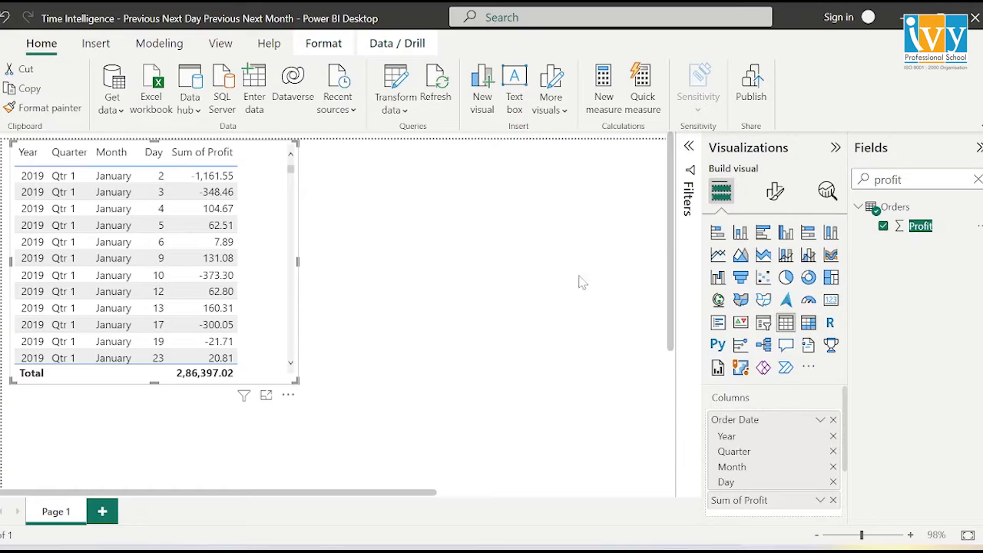
pyautogui.click(978, 179)
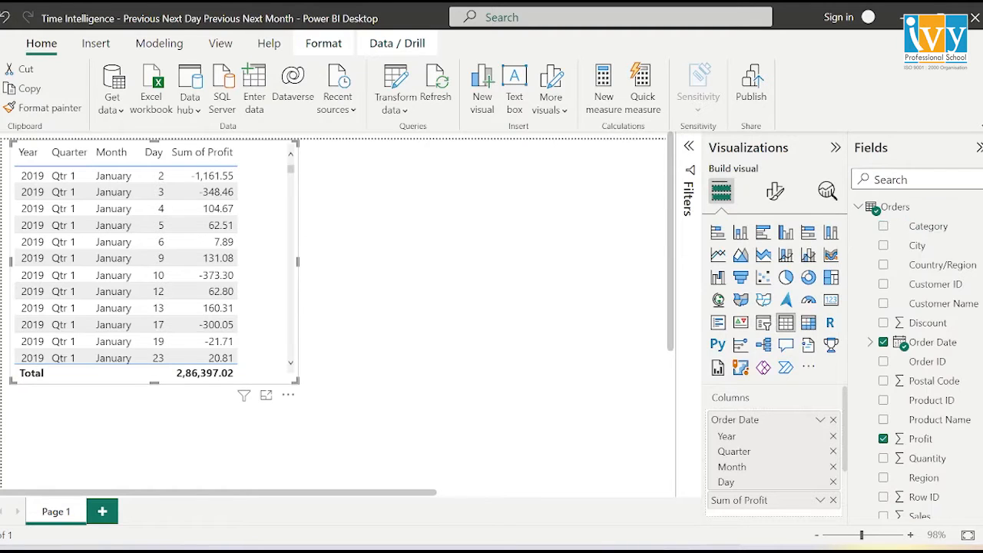
# Start a new measure named PreviousDayProfit with CALCULATE and SUM(Orders[Profit]) as its expression.
pyautogui.click(606, 102)
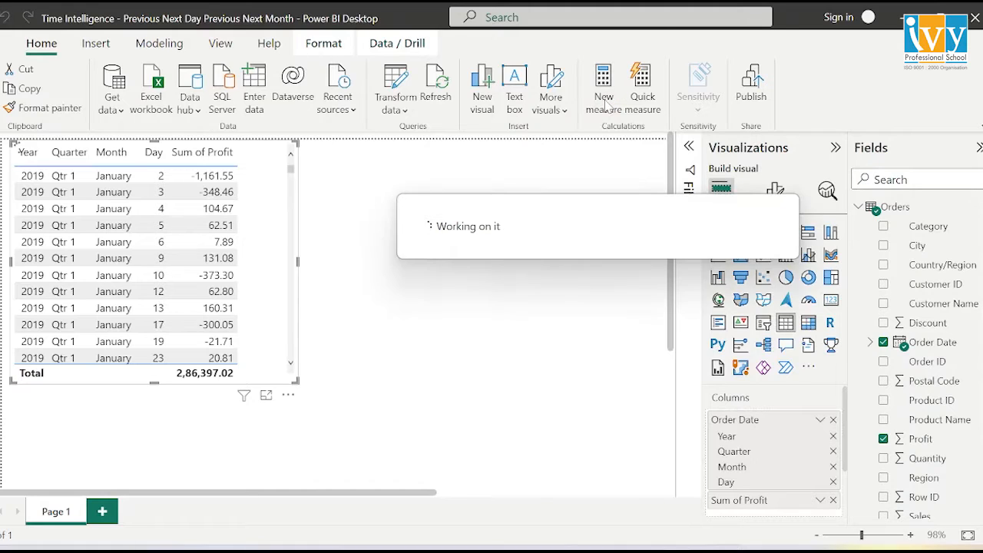
pyautogui.press('BackSpace')
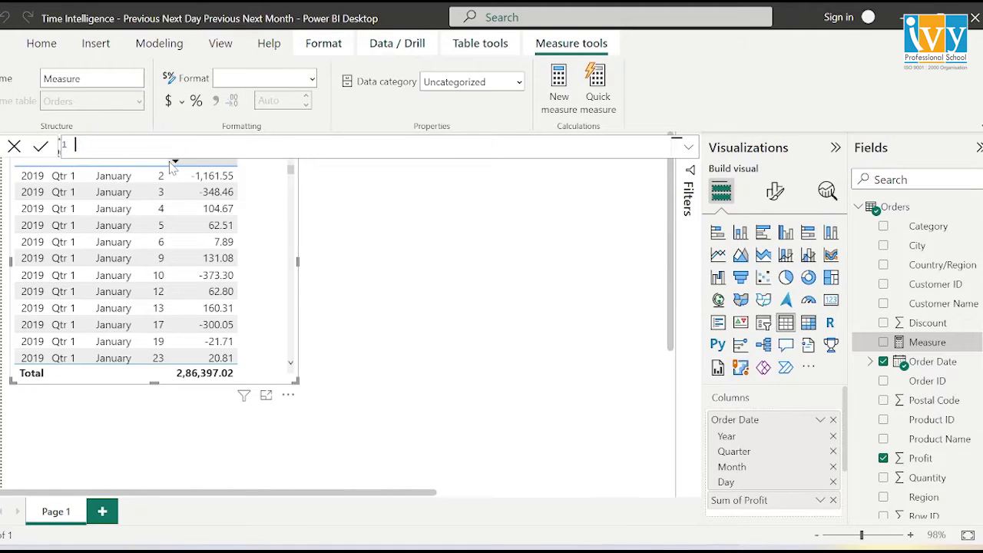
pyautogui.write('Pre')
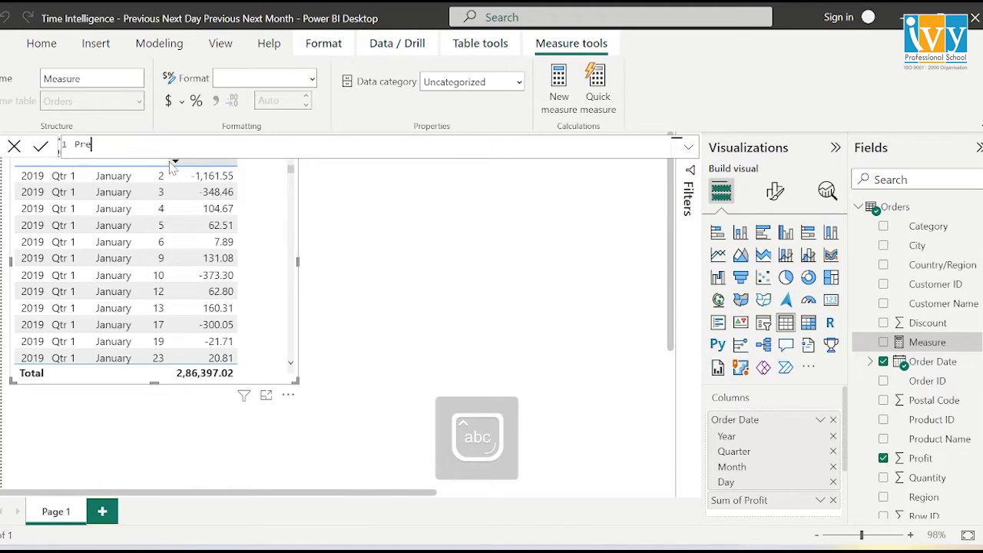
pyautogui.write('viousDayProfit =calc')
pyautogui.press('Tab')
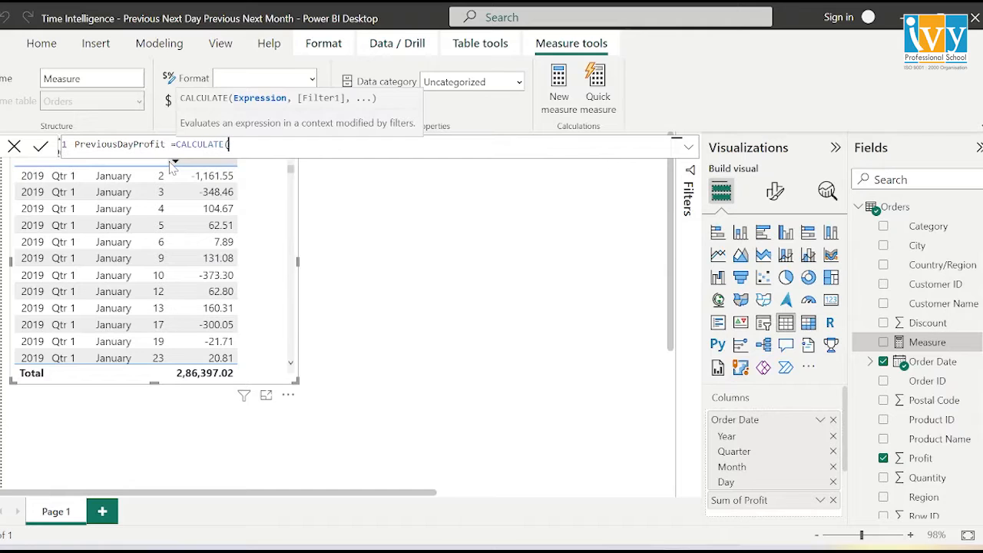
pyautogui.write('sum')
pyautogui.press('Tab')
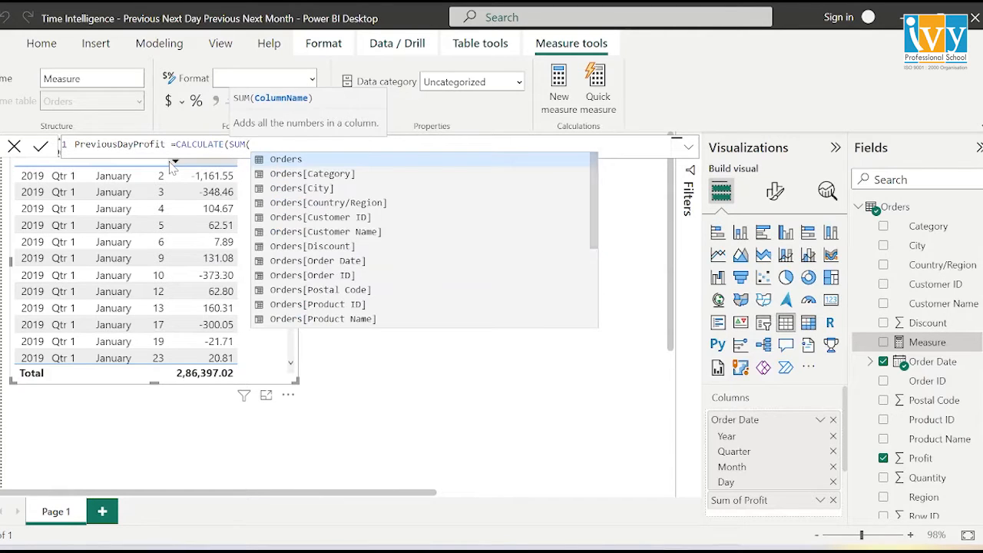
pyautogui.write('prof')
pyautogui.press('Tab')
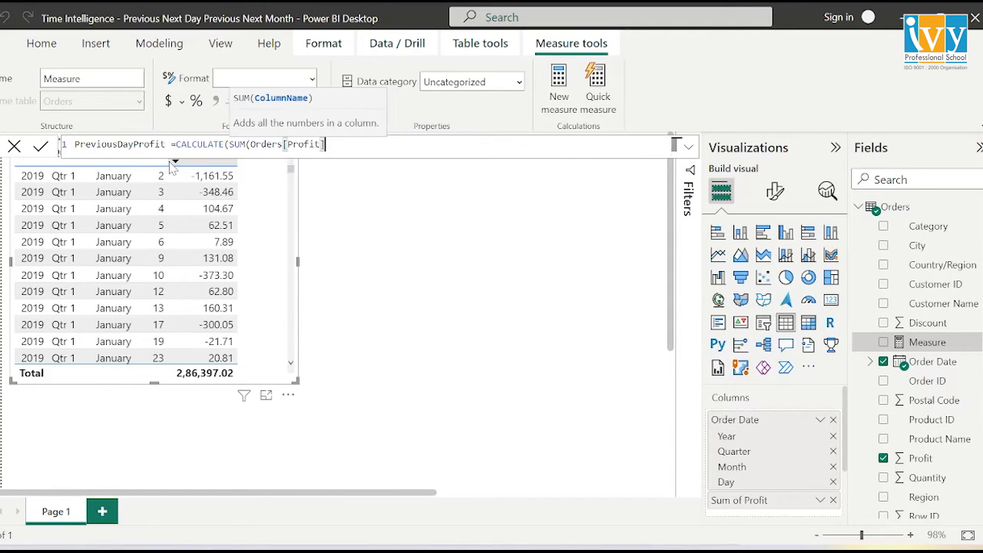
pyautogui.write('),')
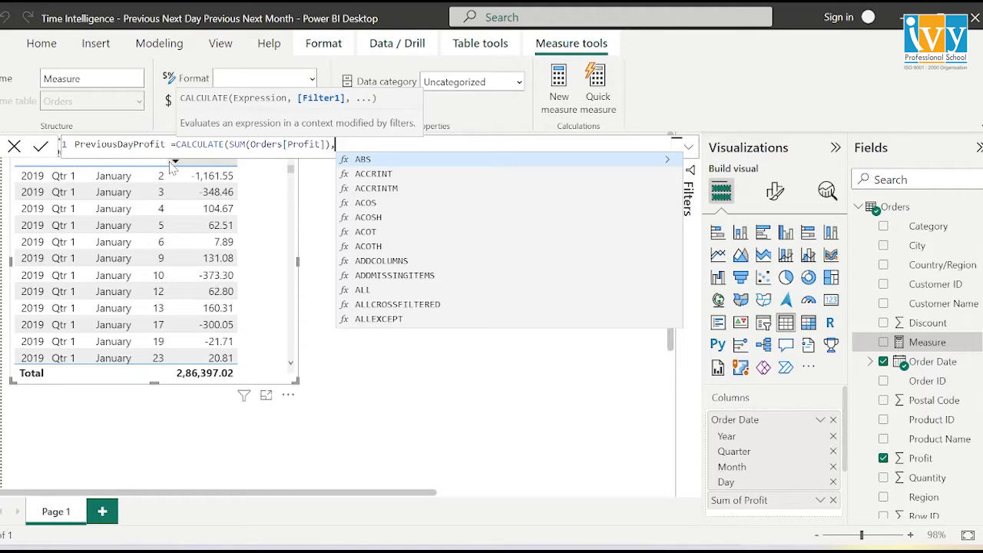
# Complete the PreviousDayProfit measure with the filter PREVIOUSDAY(Orders[Order Date].[Date]), commit it and close the formula editor.
pyautogui.write('prev')
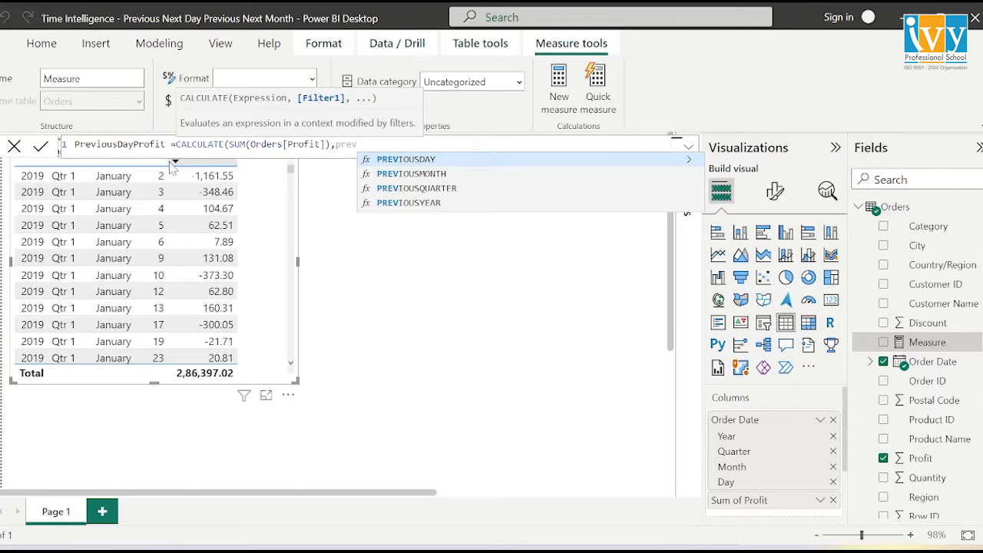
pyautogui.press('Tab')
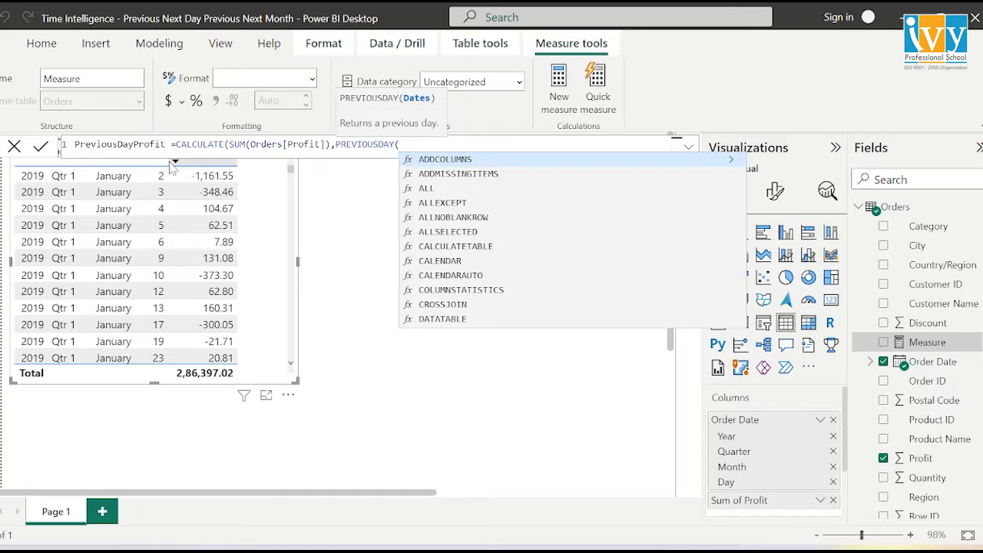
pyautogui.write('order')
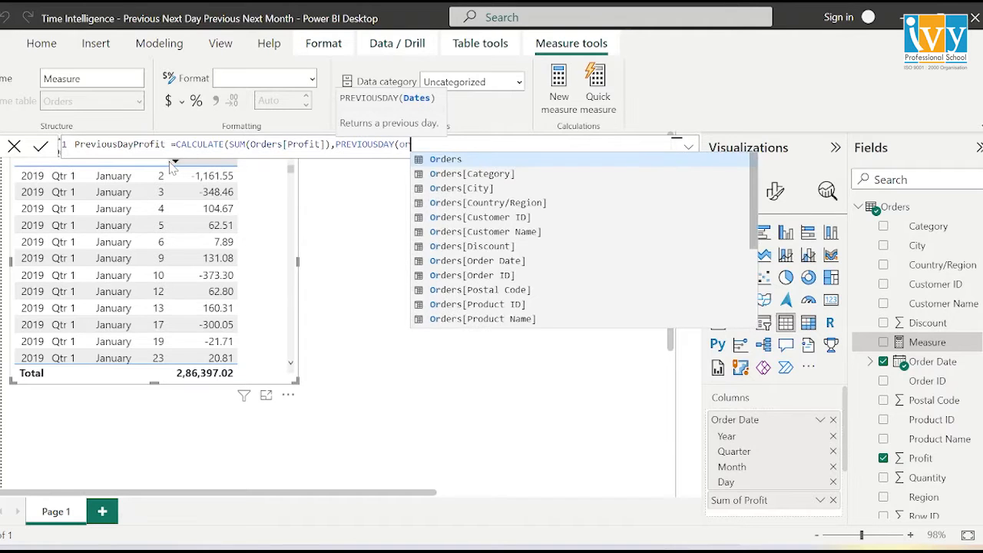
pyautogui.press('Down')
pyautogui.press('Down')
pyautogui.press('Down')
pyautogui.press('Down')
pyautogui.press('Down')
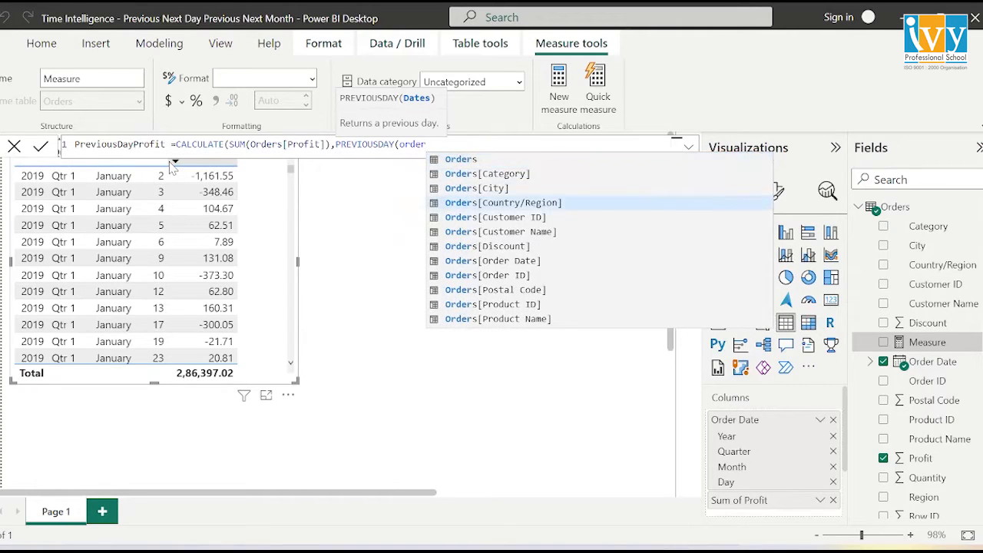
pyautogui.press('Down')
pyautogui.press('Tab')
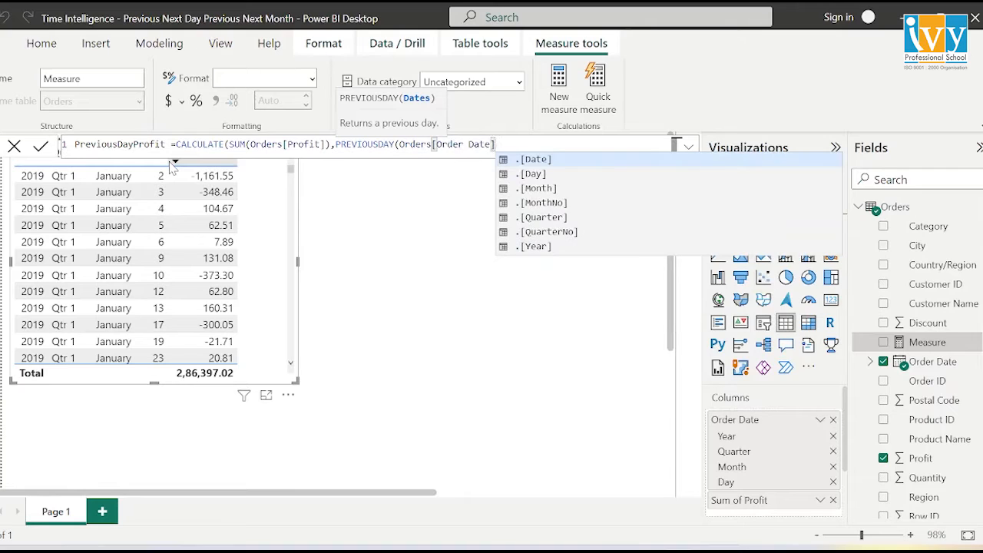
pyautogui.press('Tab')
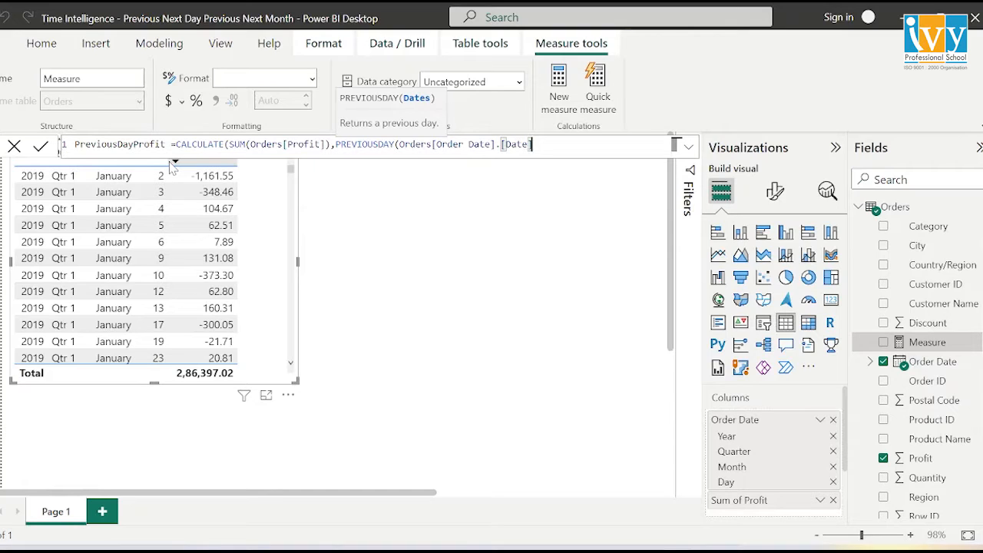
pyautogui.write(')')
pyautogui.press('Return')
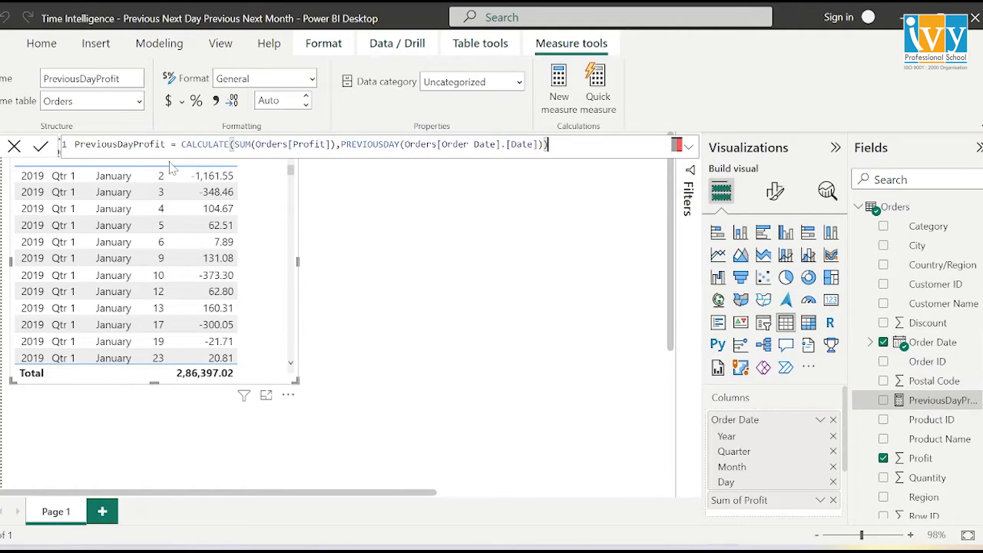
pyautogui.click(14, 146)
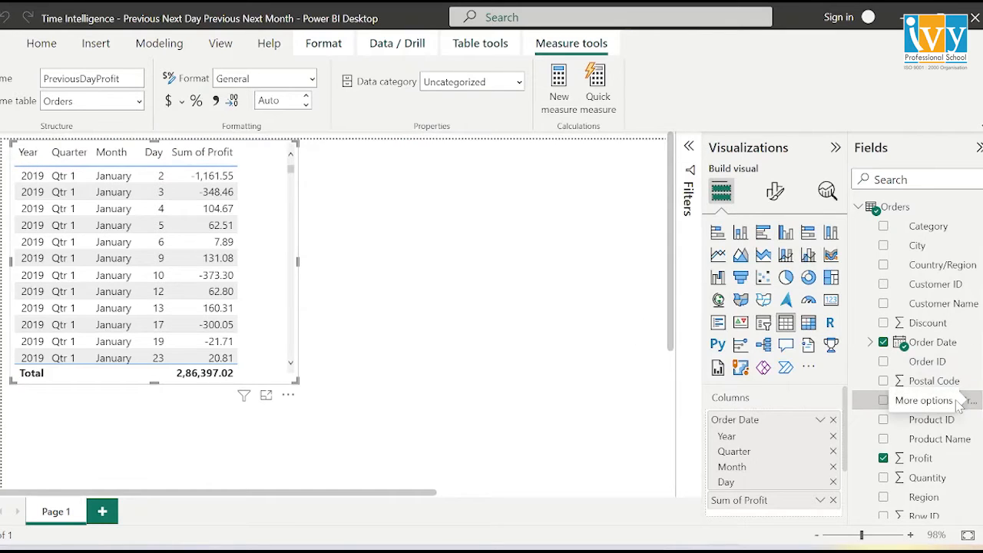
# Add the PreviousDayProfit measure to the table, enlarge the visual to fit the new column, and deselect it.
pyautogui.moveTo(967, 416); pyautogui.dragTo(296, 163)
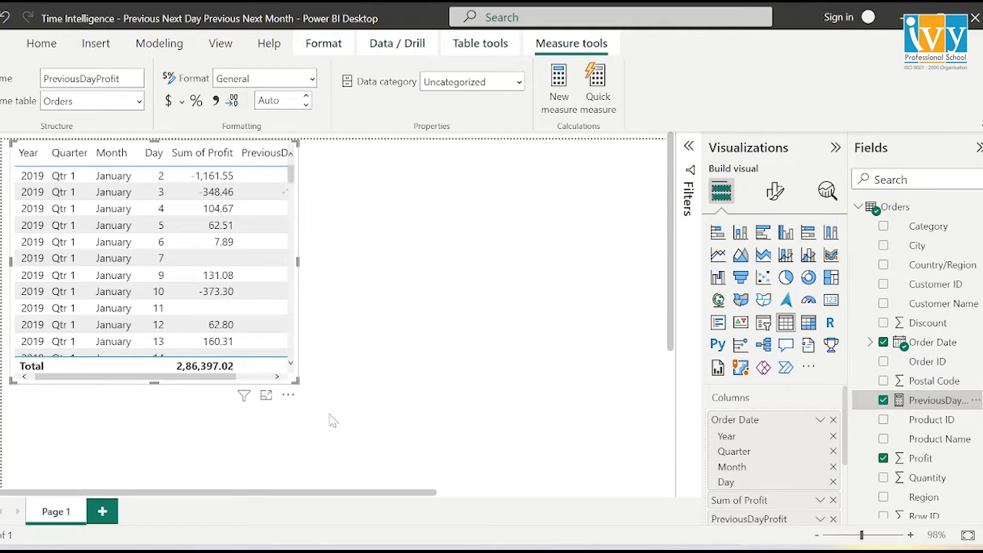
pyautogui.moveTo(295, 380); pyautogui.dragTo(435, 437)
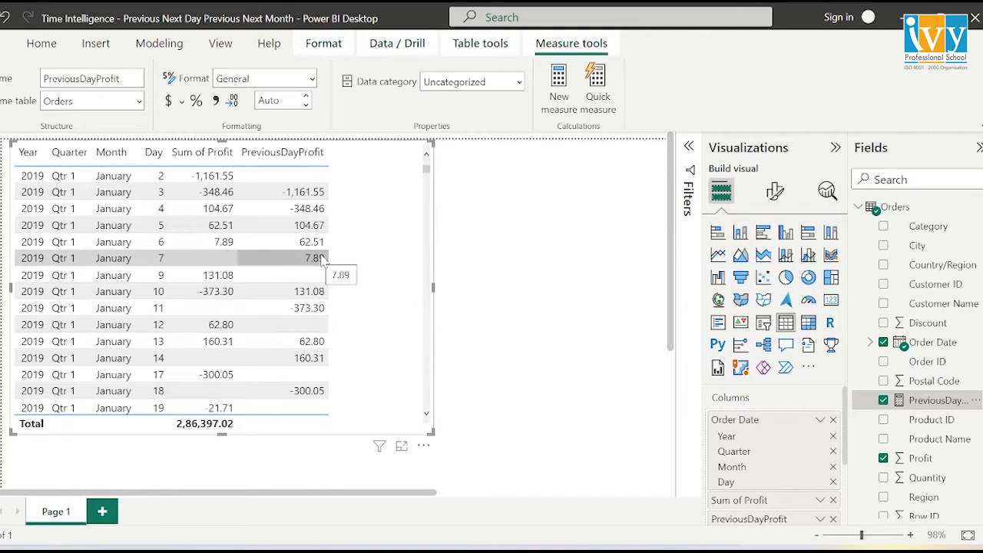
pyautogui.click(596, 316)
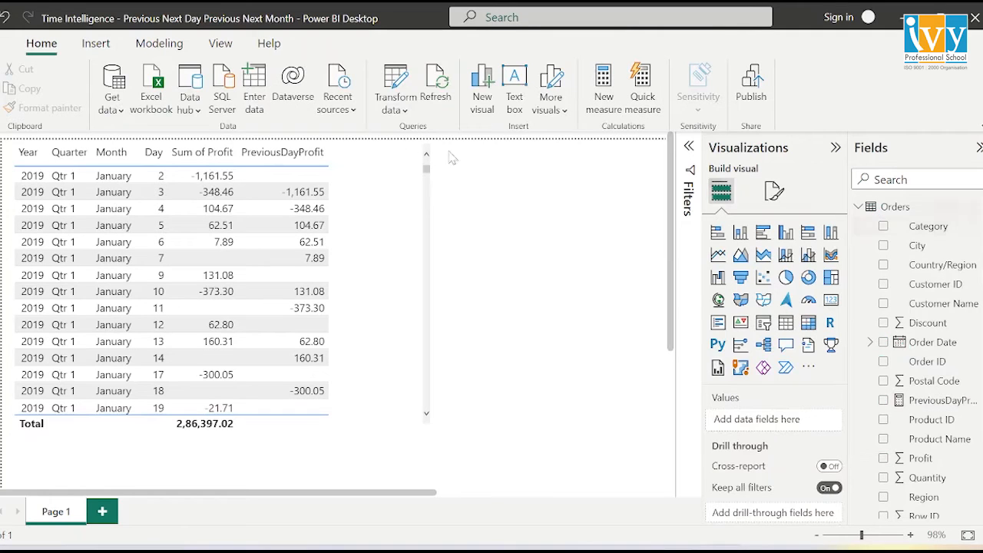
# Start a new measure named NextDayProfit with CALCULATE and SUM(Orders[Profit]) as its expression.
pyautogui.click(611, 98)
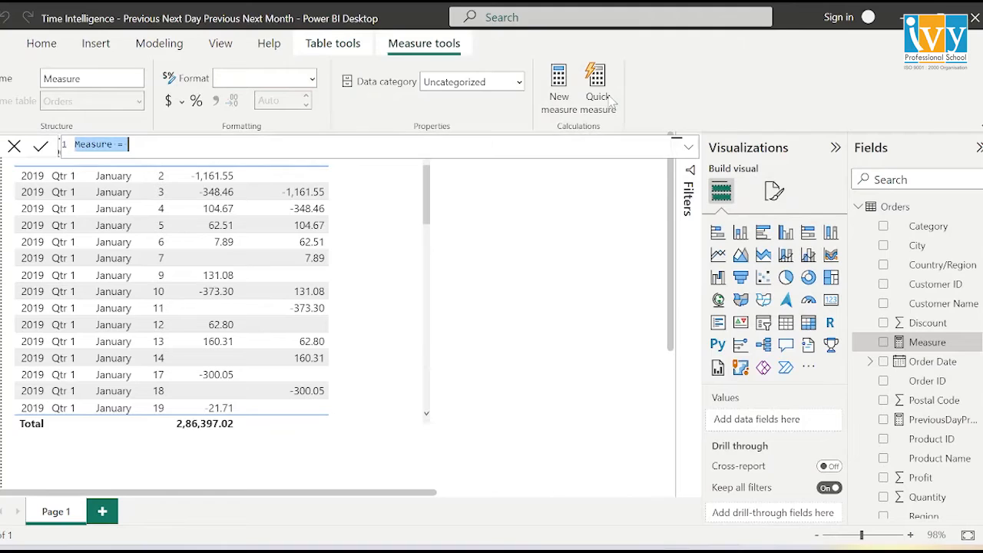
pyautogui.press('BackSpace')
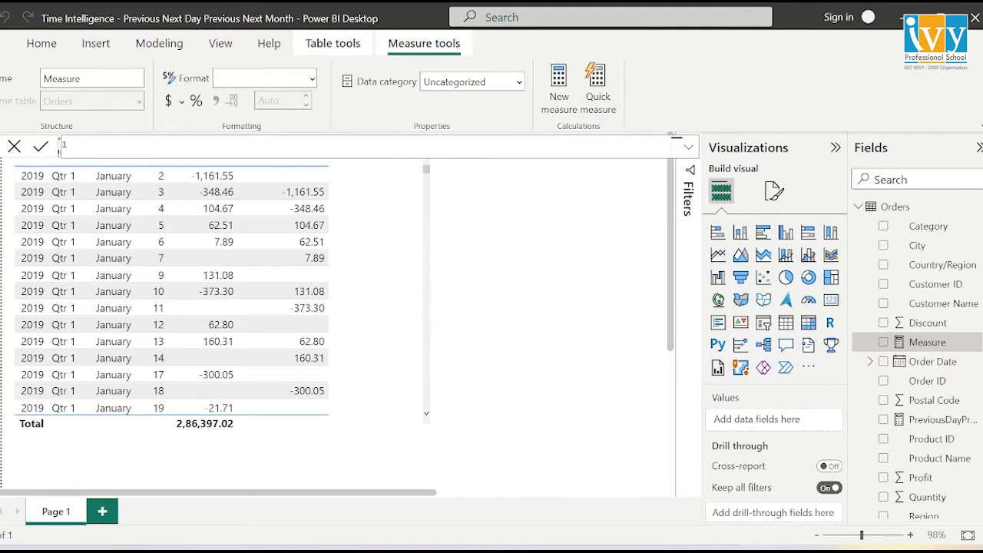
pyautogui.write('NextDay')
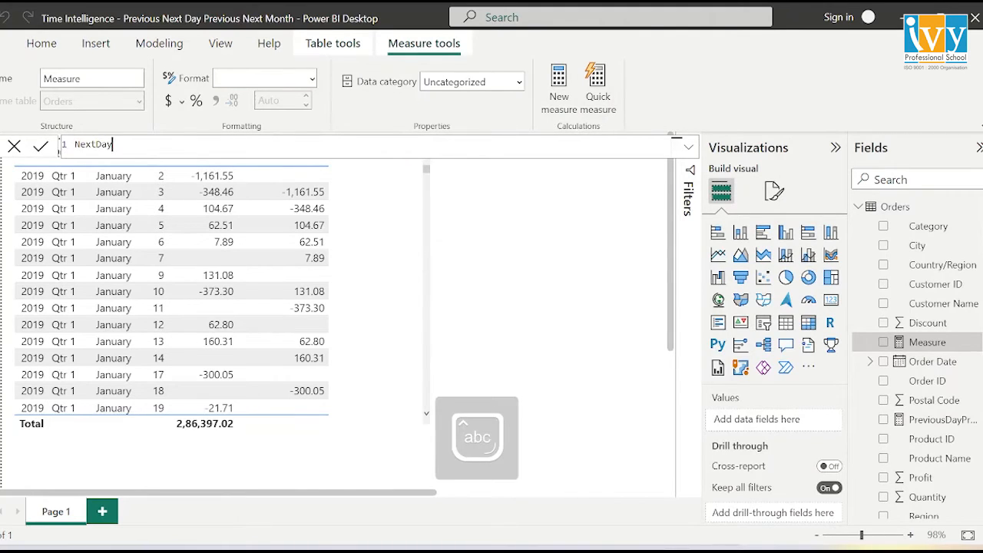
pyautogui.write('Profit =cal')
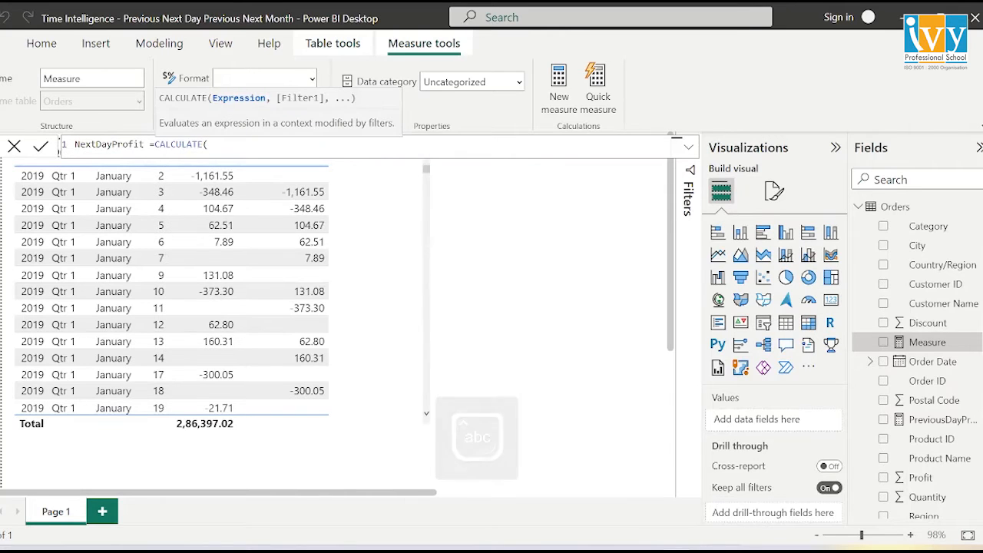
pyautogui.write('SUM(profit')
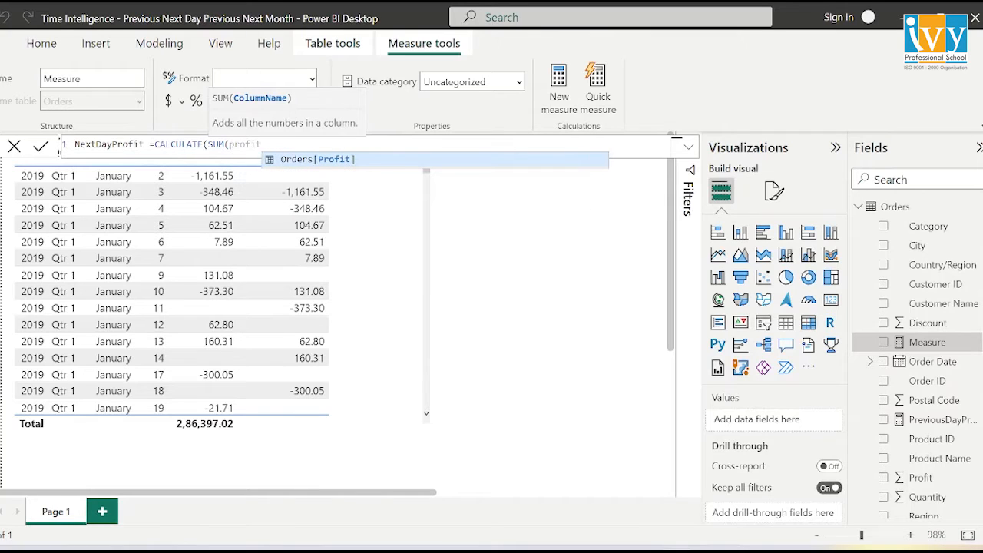
pyautogui.press('Tab')
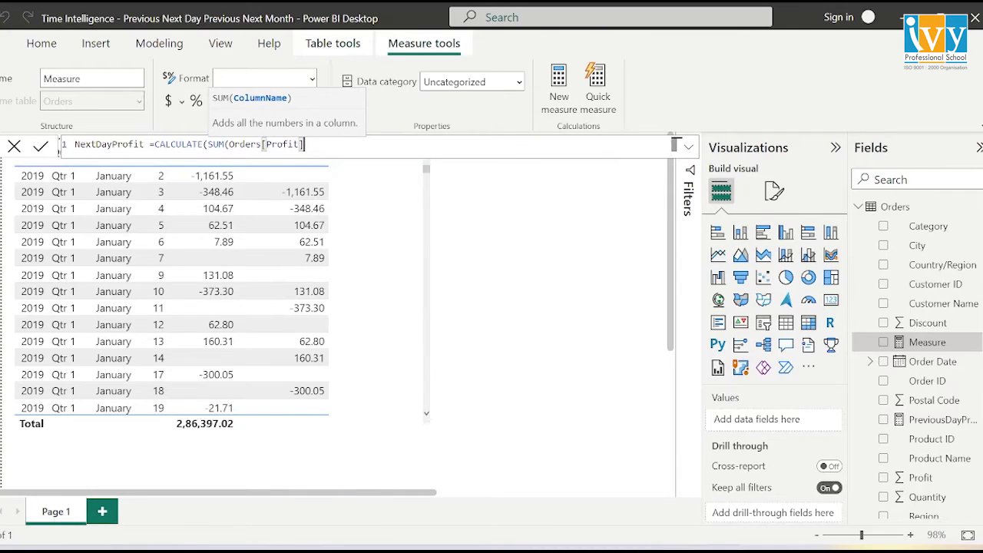
pyautogui.write('),')
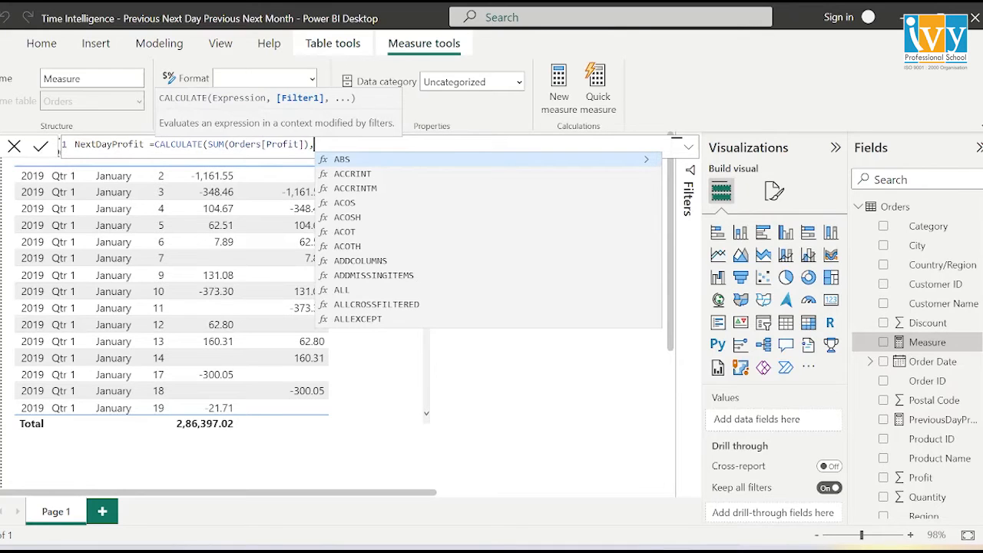
# Complete the NextDayProfit measure with the filter NEXTDAY(Orders[Order Date].[Date]), commit it and close the formula editor.
pyautogui.write('next')
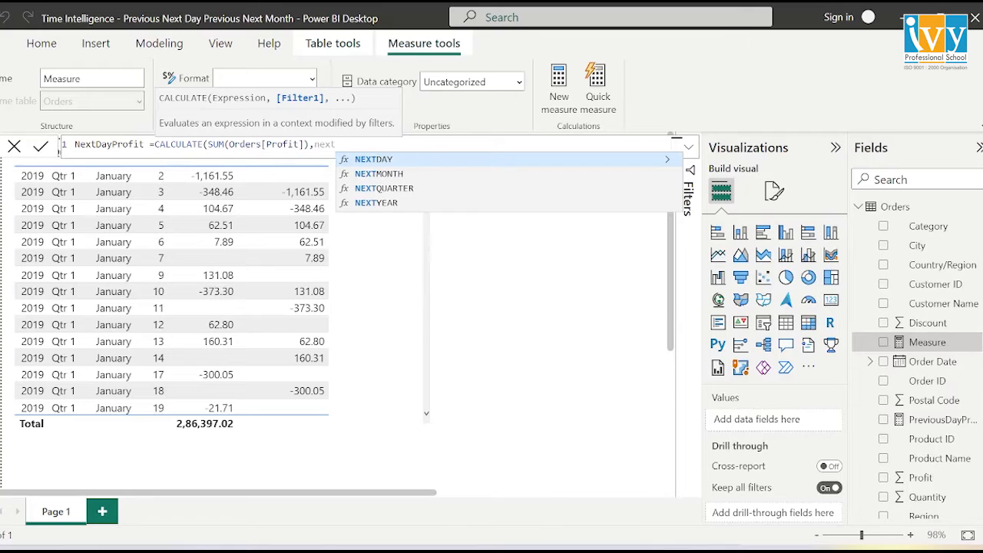
pyautogui.press('Tab')
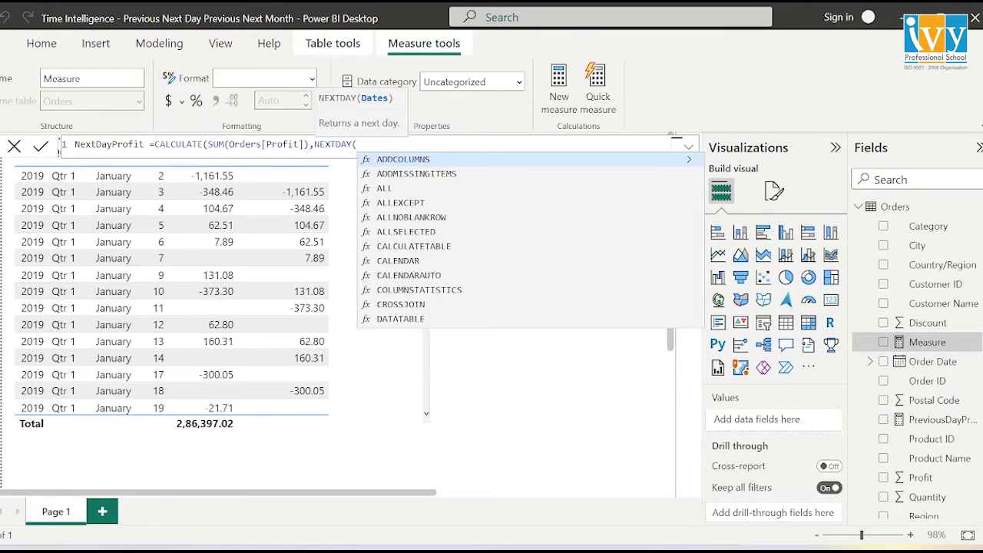
pyautogui.write('order')
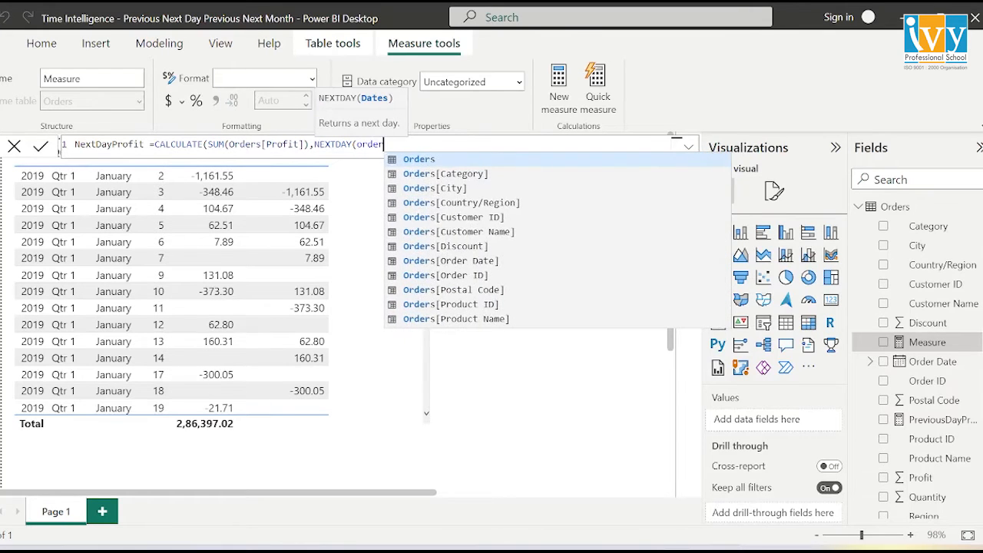
pyautogui.press('Down')
pyautogui.press('Down')
pyautogui.press('Down')
pyautogui.press('Down')
pyautogui.press('Down')
pyautogui.press('Down')
pyautogui.press('Down')
pyautogui.press('Down')
pyautogui.press('Up')
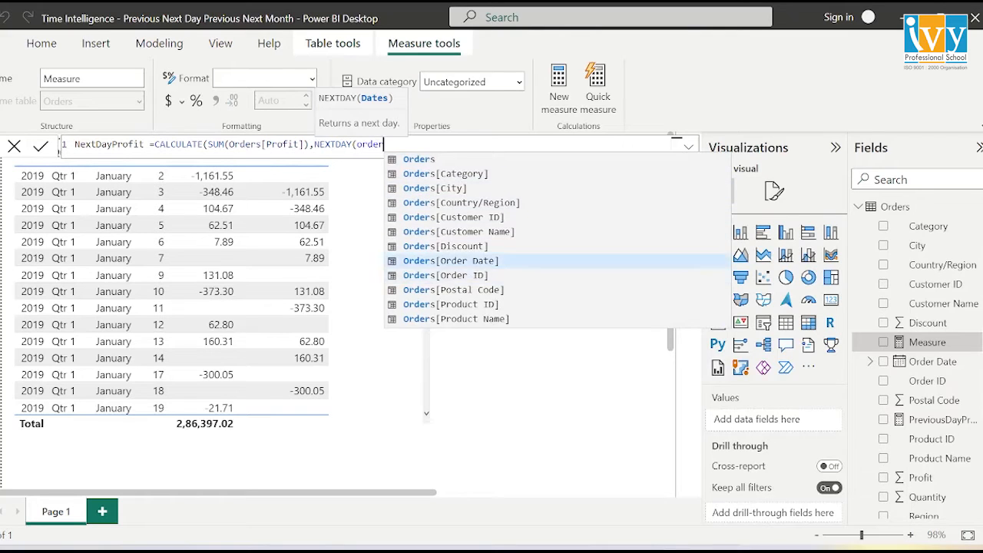
pyautogui.press('Tab')
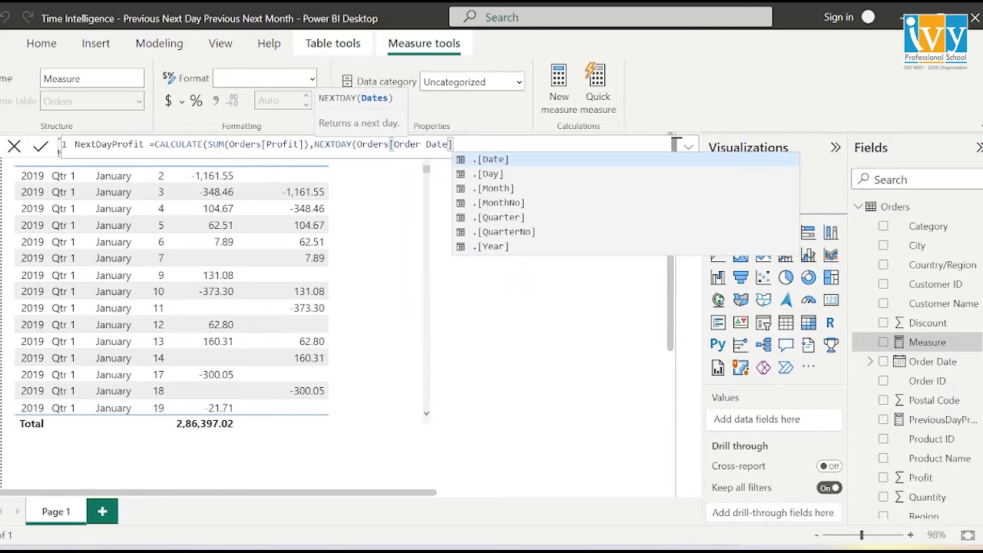
pyautogui.press('Tab')
pyautogui.write(')')
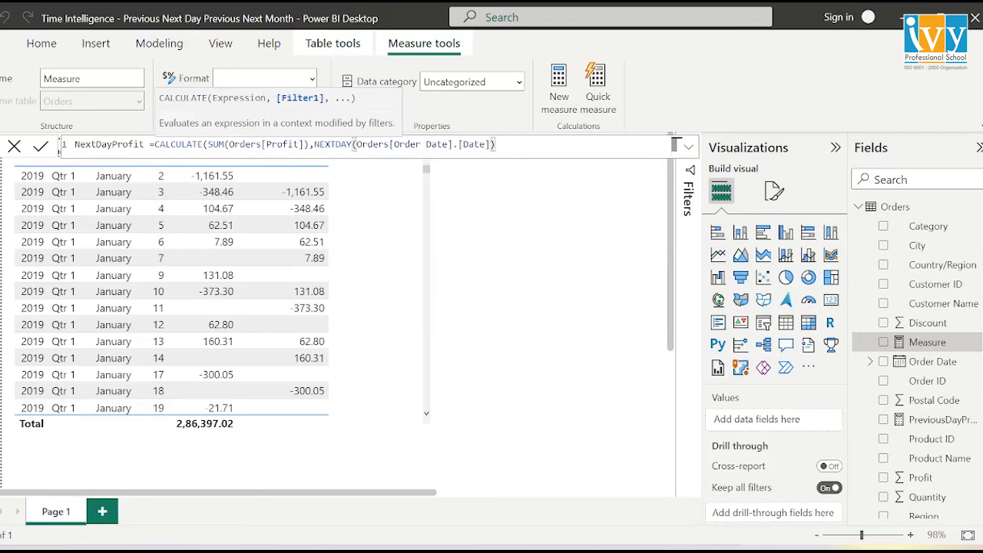
pyautogui.write(')')
pyautogui.press('Return')
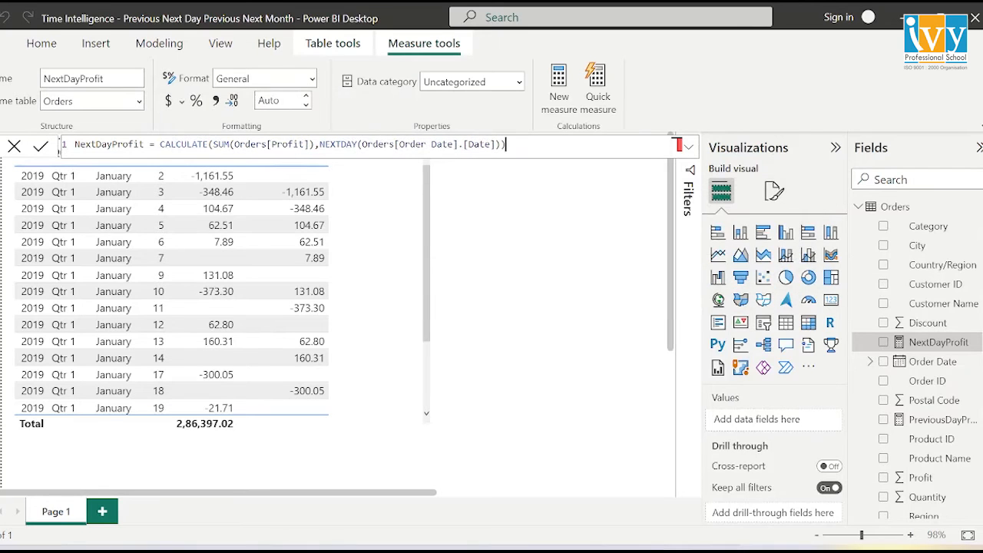
pyautogui.click(14, 147)
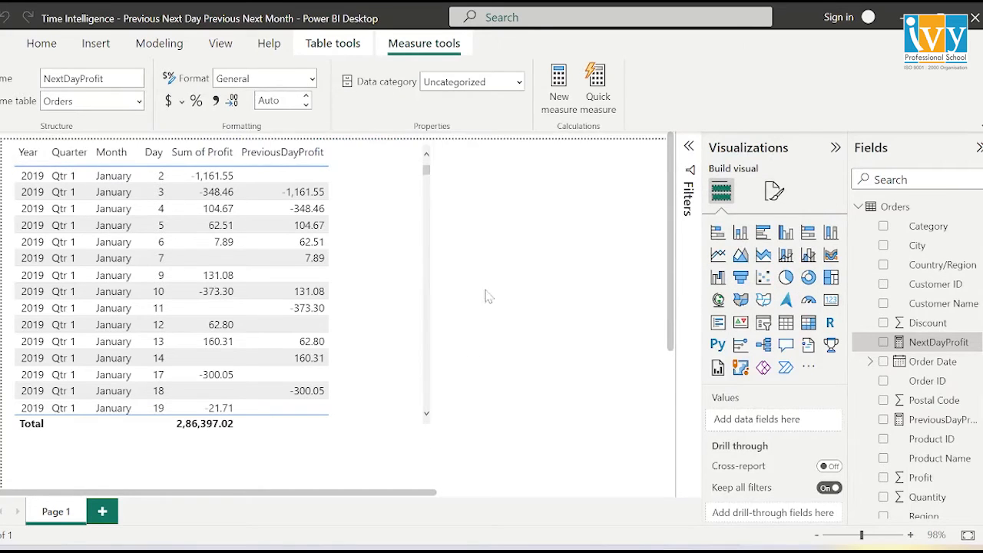
# Widen the table visual and add the NextDayProfit measure as a column after PreviousDayProfit.
pyautogui.click(432, 432)
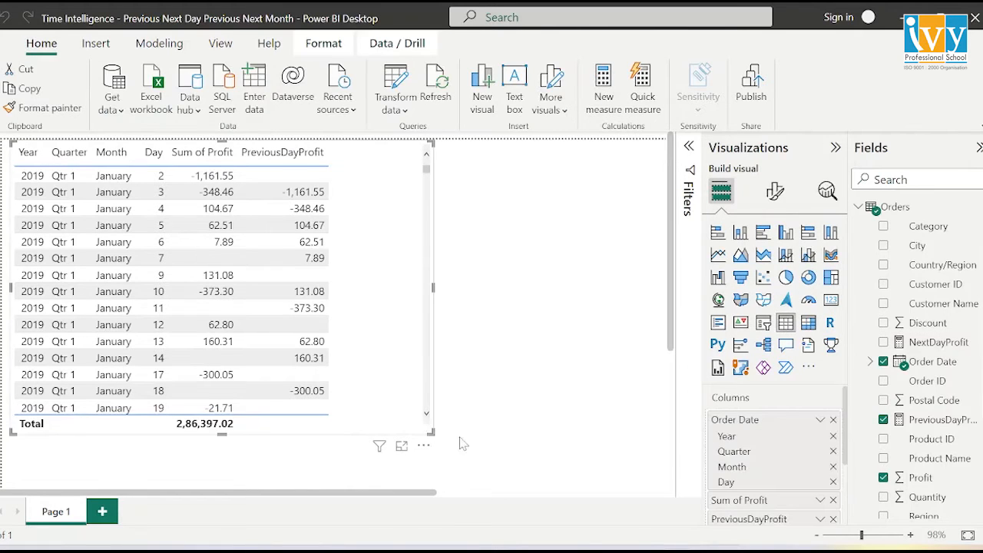
pyautogui.moveTo(461, 444); pyautogui.dragTo(494, 444)
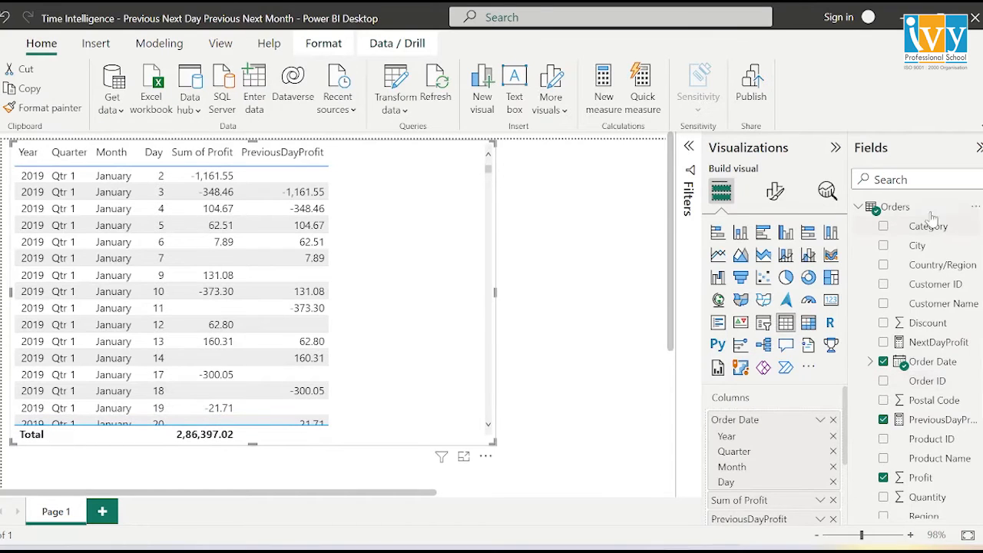
pyautogui.moveTo(960, 342); pyautogui.dragTo(438, 161)
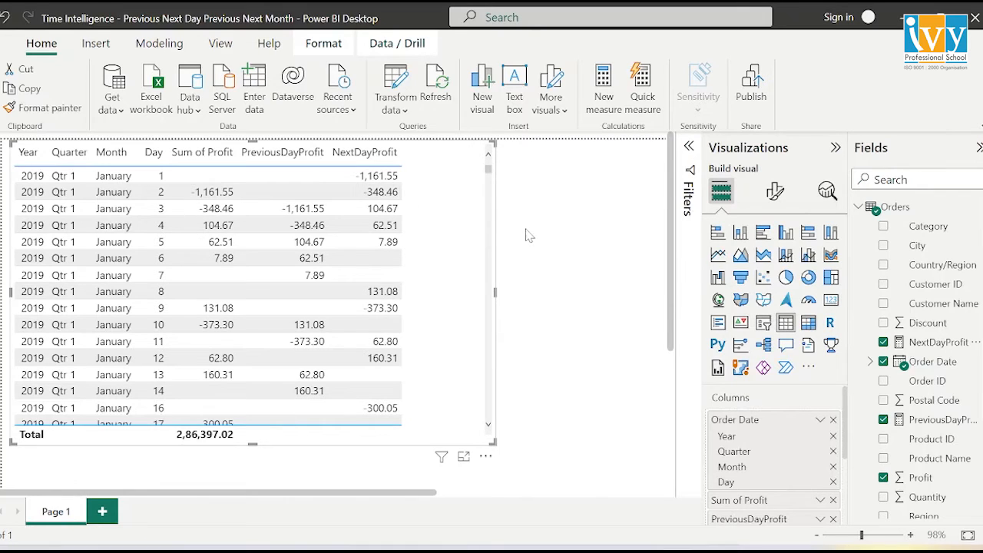
# Remove the PreviousDayProfit and NextDayProfit measures from the table's columns.
pyautogui.scroll(-1, 819, 479)
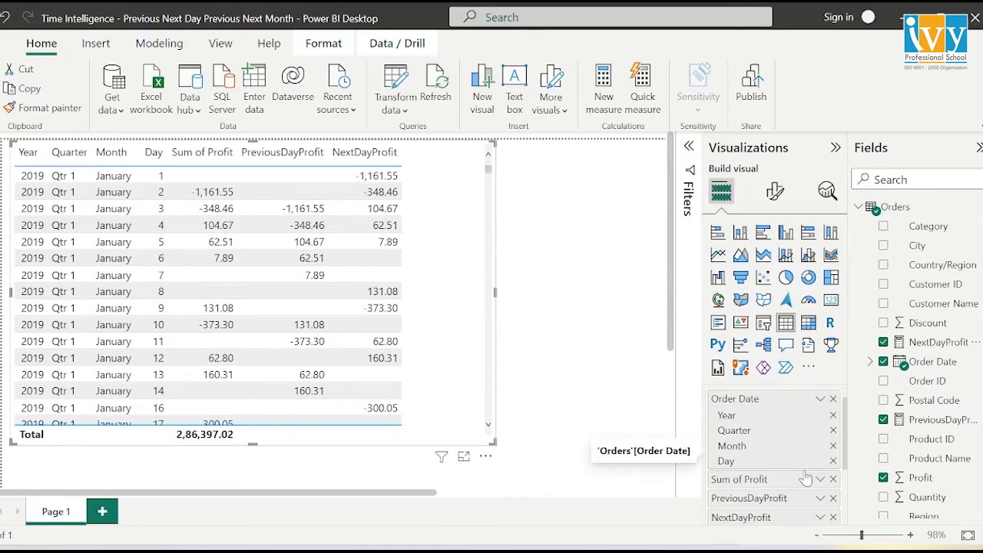
pyautogui.click(833, 501)
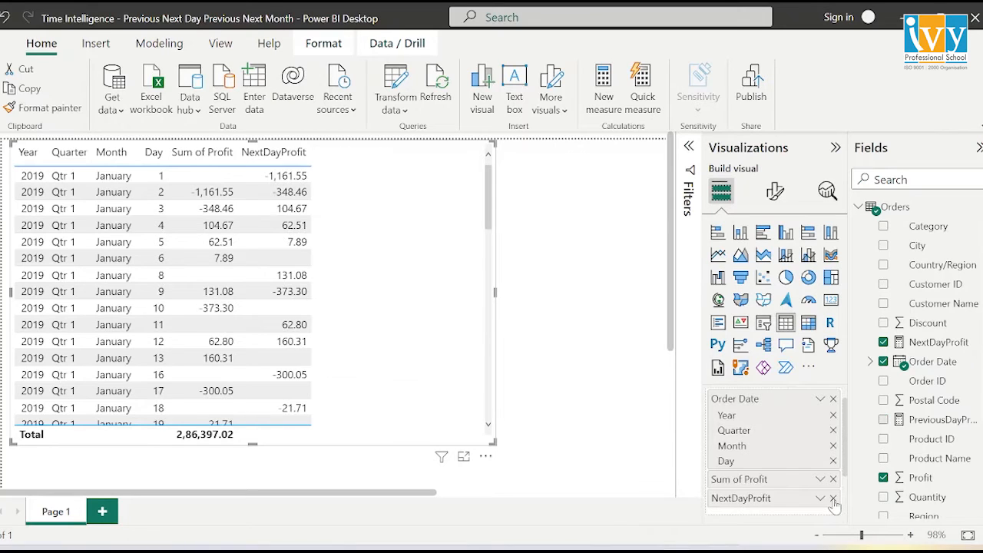
pyautogui.click(834, 497)
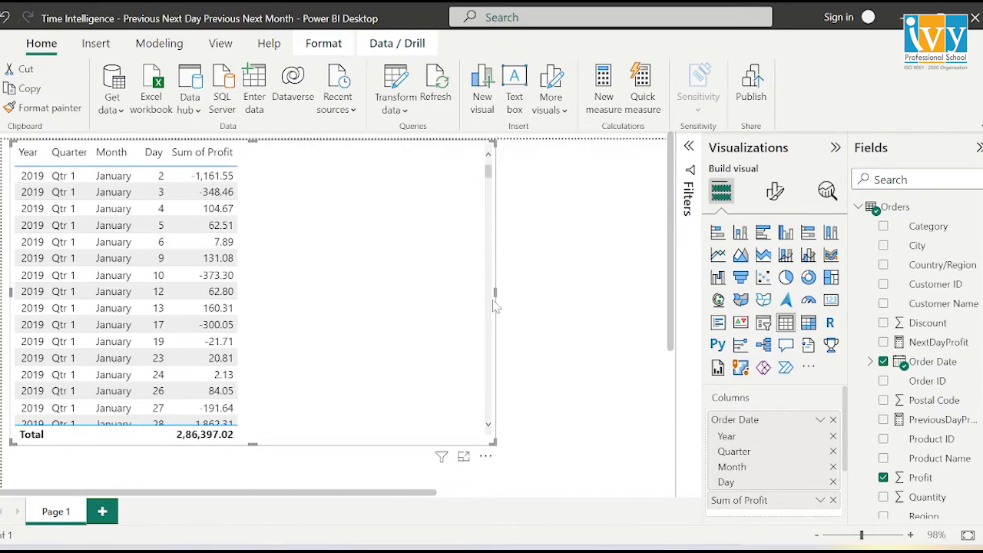
# Start a new measure named PreviousMonthProfit with CALCULATE and SUM(Orders[Profit]) as its expression.
pyautogui.click(604, 93)
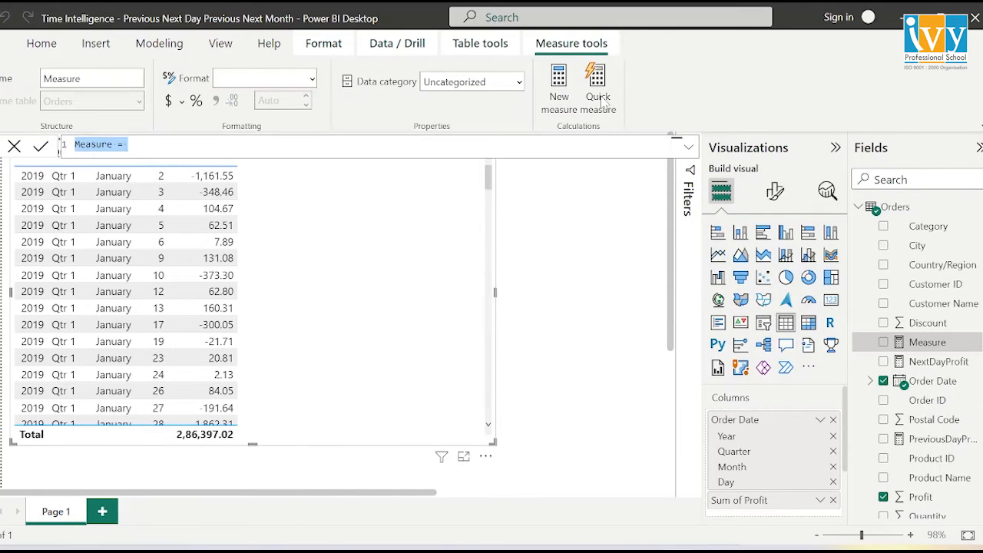
pyautogui.press('BackSpace')
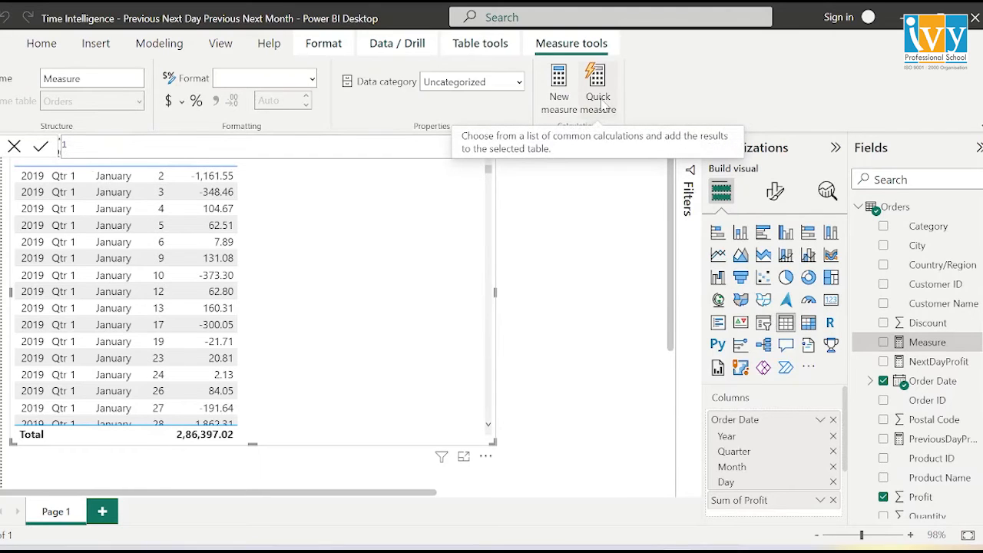
pyautogui.write('Previ')
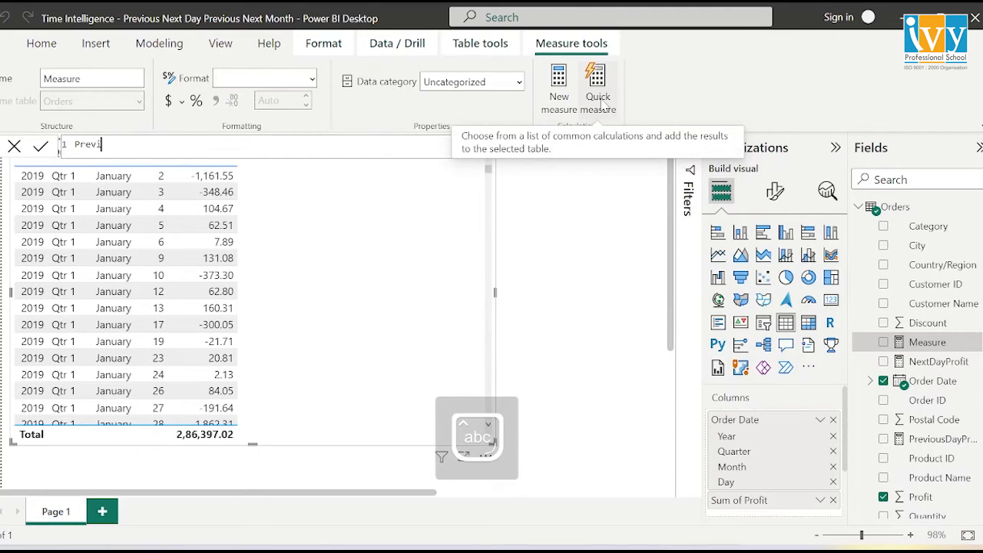
pyautogui.write('ousMonthProfit=CALCULATE(')
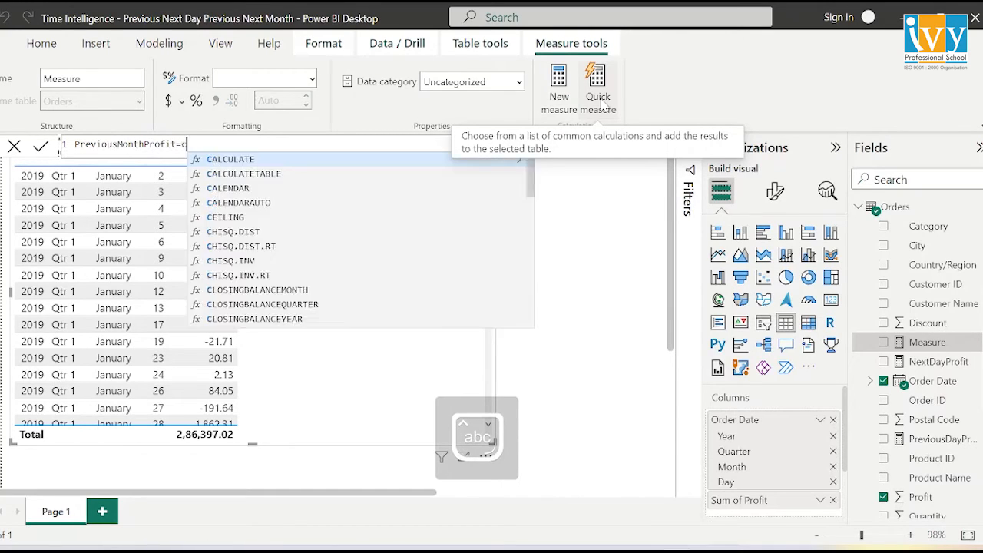
pyautogui.write('sum')
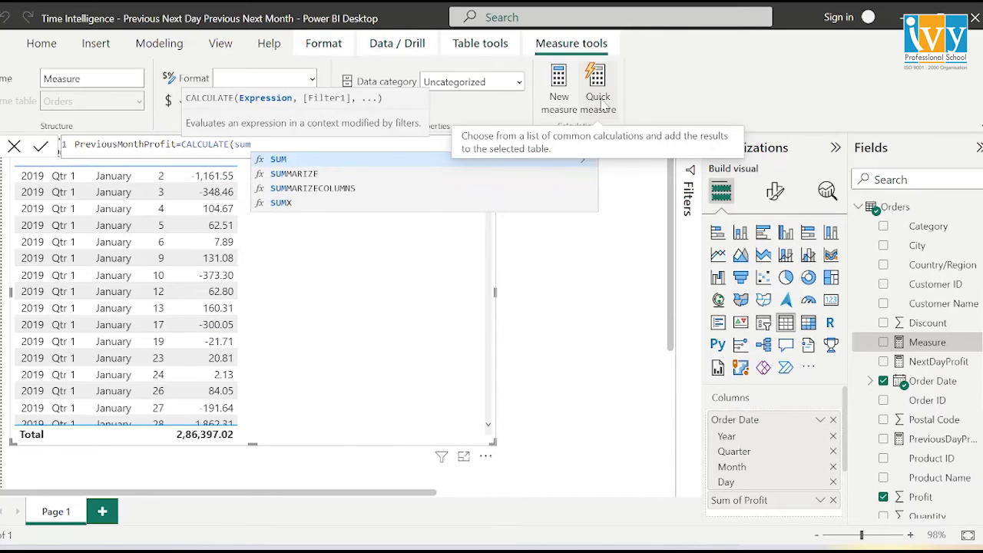
pyautogui.press('Tab')
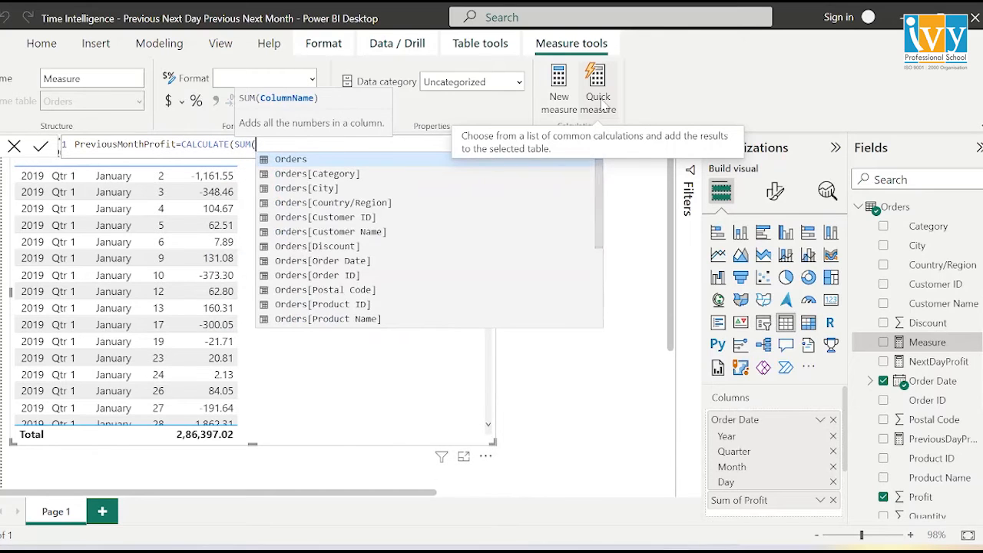
pyautogui.write('profit')
pyautogui.press('Tab')
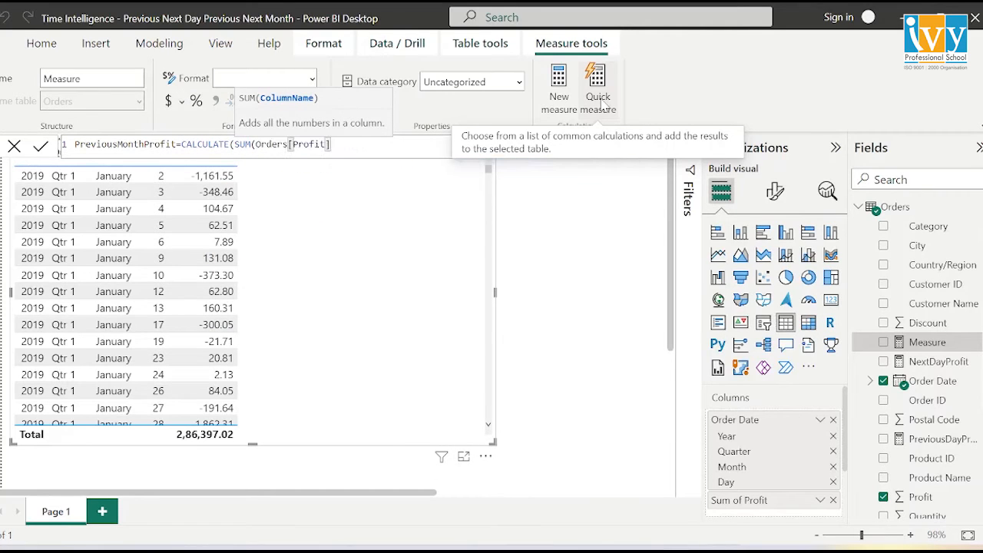
pyautogui.write('),')
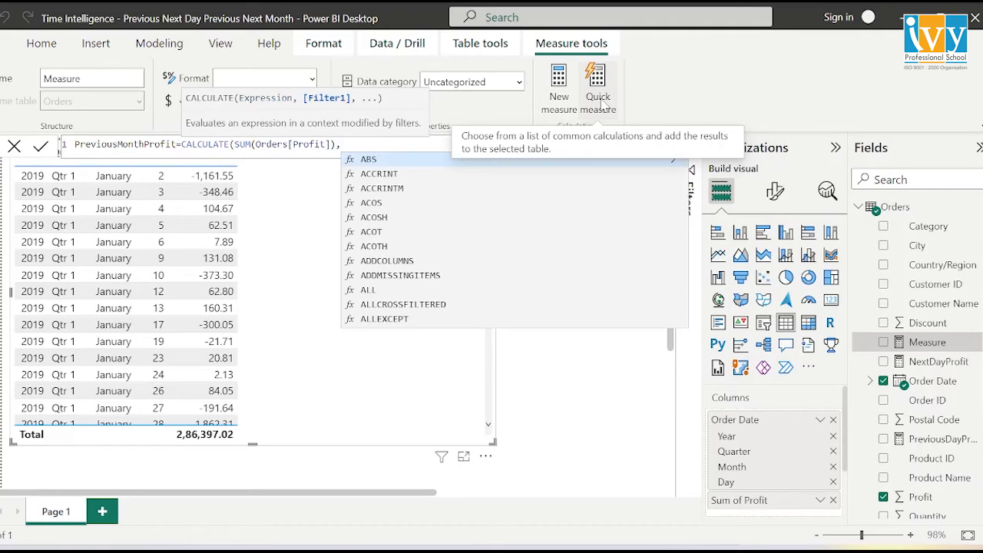
# Complete the PreviousMonthProfit formula with the filter PREVIOUSMONTH(Orders[Order Date].[Date]).
pyautogui.write('previou')
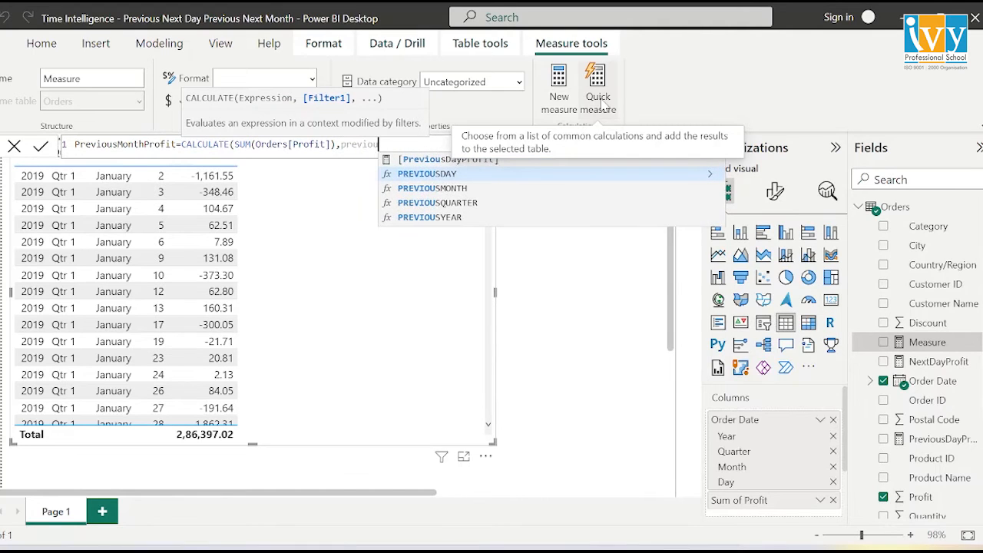
pyautogui.press('Down')
pyautogui.press('Tab')
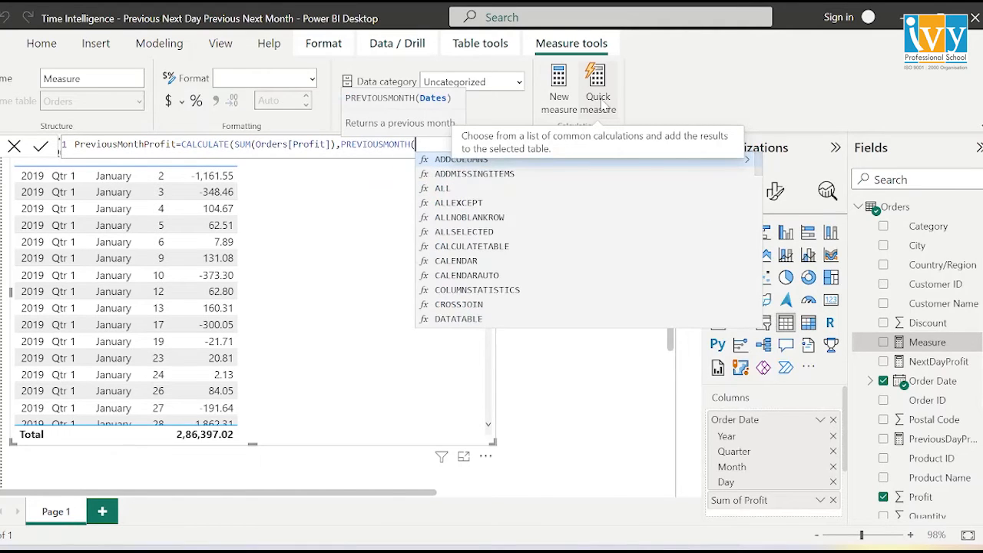
pyautogui.write('order')
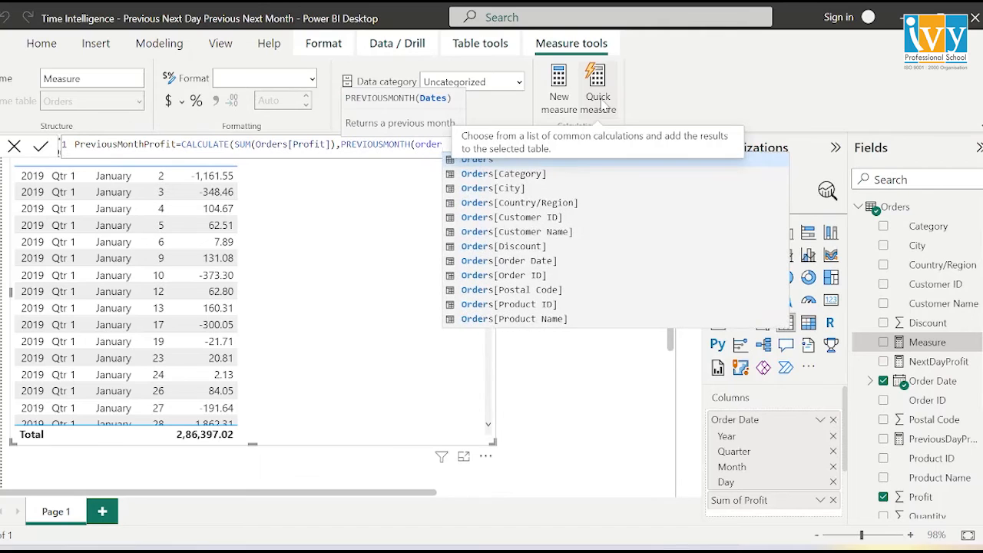
pyautogui.press('Down')
pyautogui.press('Down')
pyautogui.press('Down')
pyautogui.press('Down')
pyautogui.press('Down')
pyautogui.press('Down')
pyautogui.press('Down')
pyautogui.press('Tab')
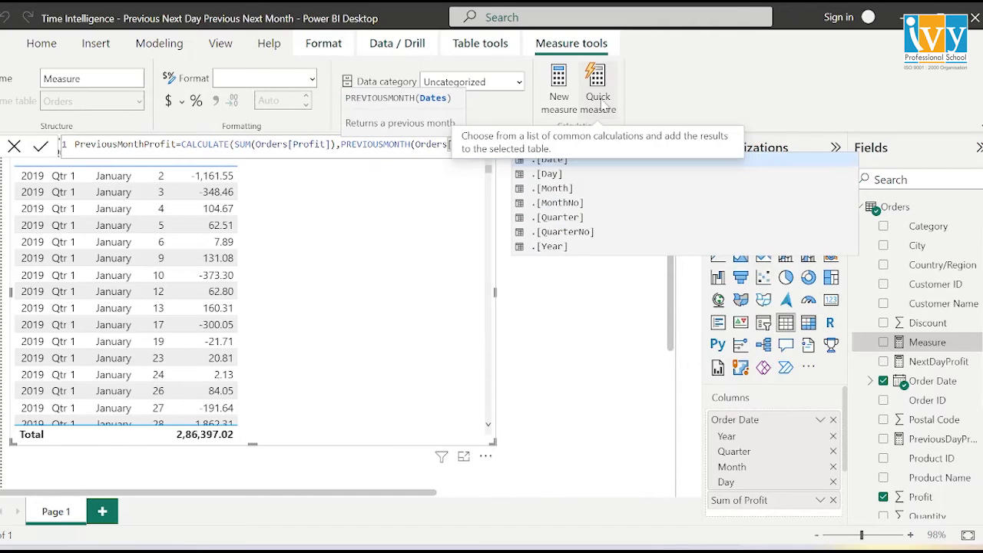
pyautogui.press('Tab')
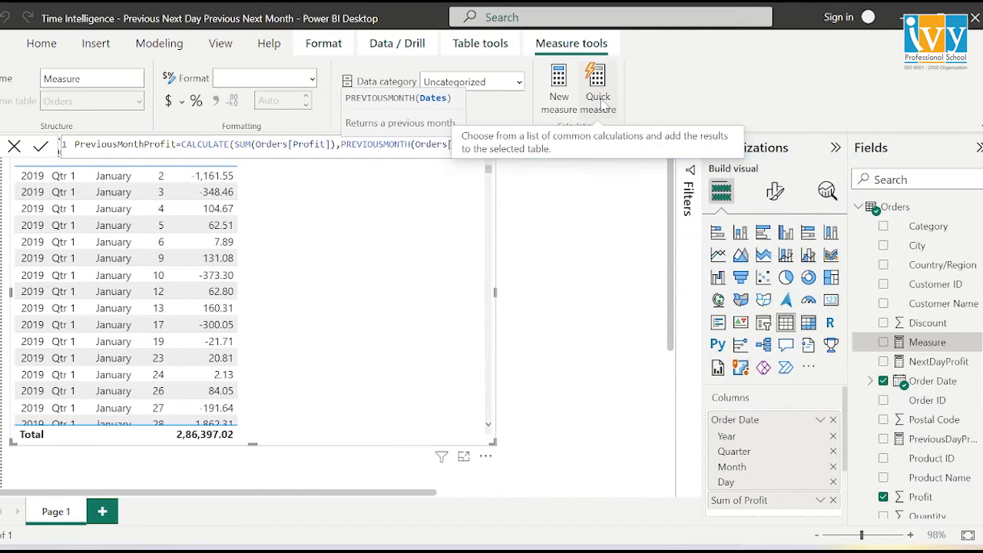
pyautogui.write(')')
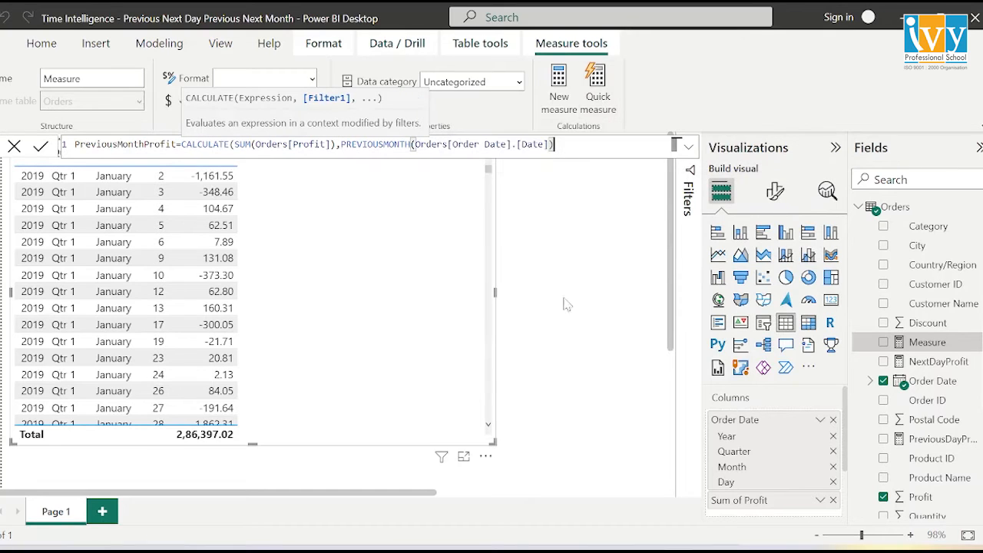
# Commit the PreviousMonthProfit measure, close the formula editor and add the measure to the table after Sum of Profit.
pyautogui.press('Return')
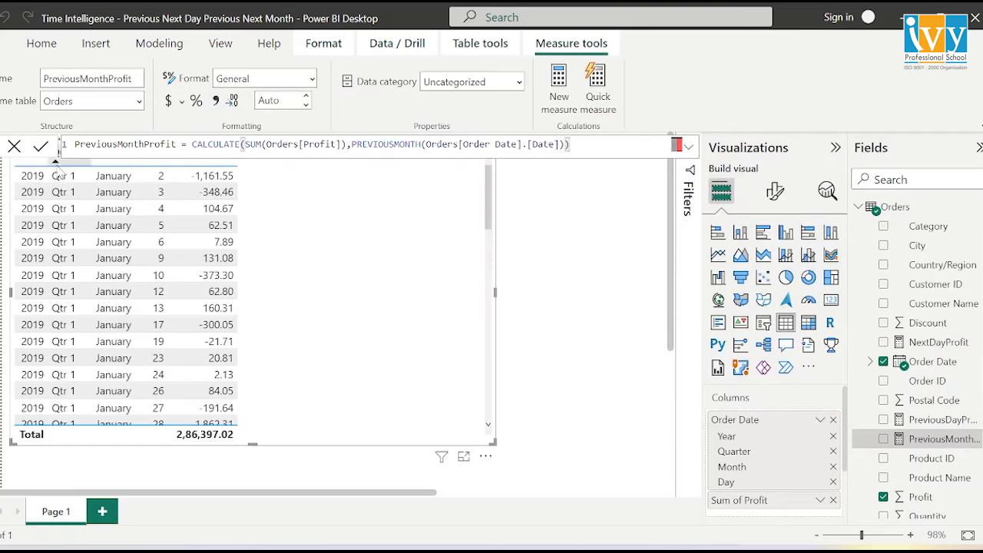
pyautogui.click(14, 148)
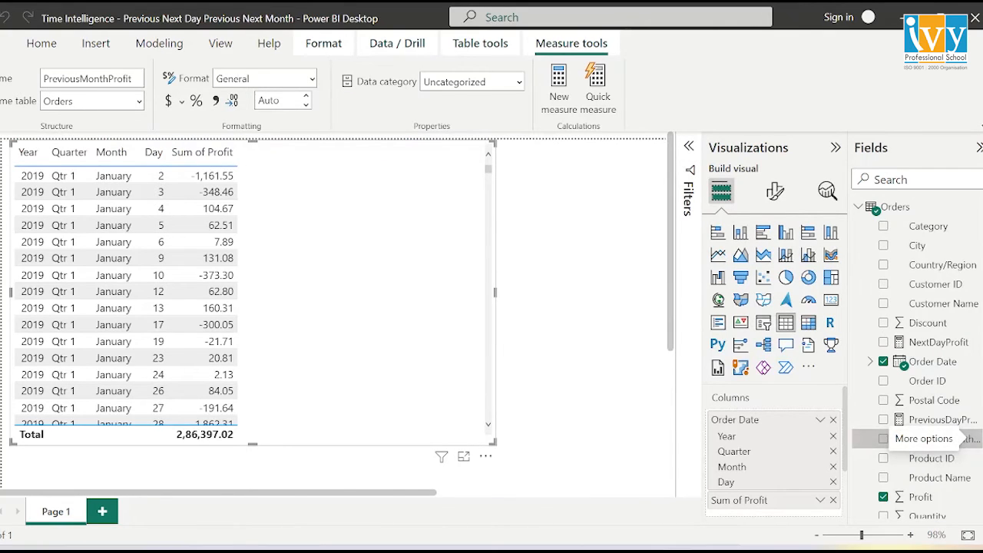
pyautogui.moveTo(967, 444); pyautogui.dragTo(347, 169)
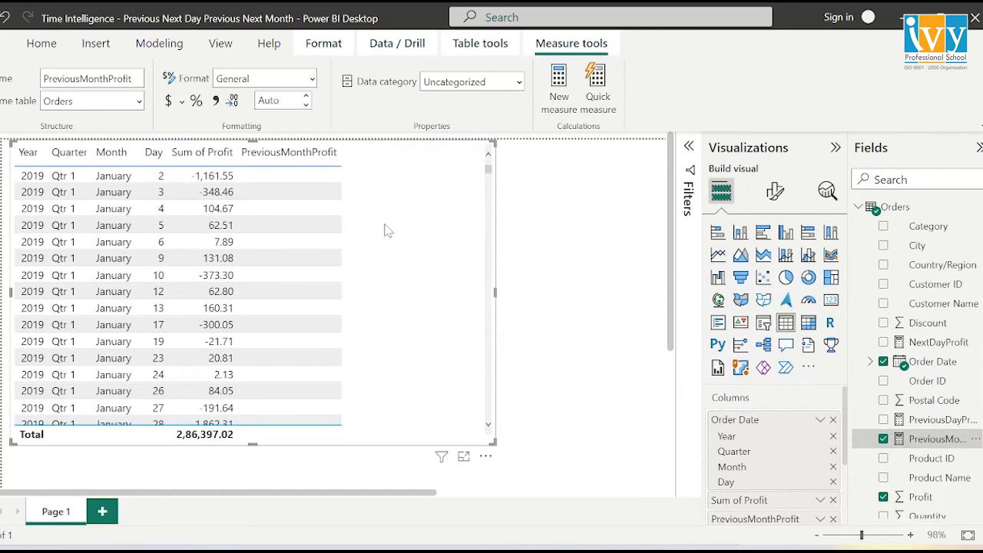
# Examine the PreviousMonthProfit values in the table's daily rows for January and February 2019.
pyautogui.scroll(-3, 300, 203)
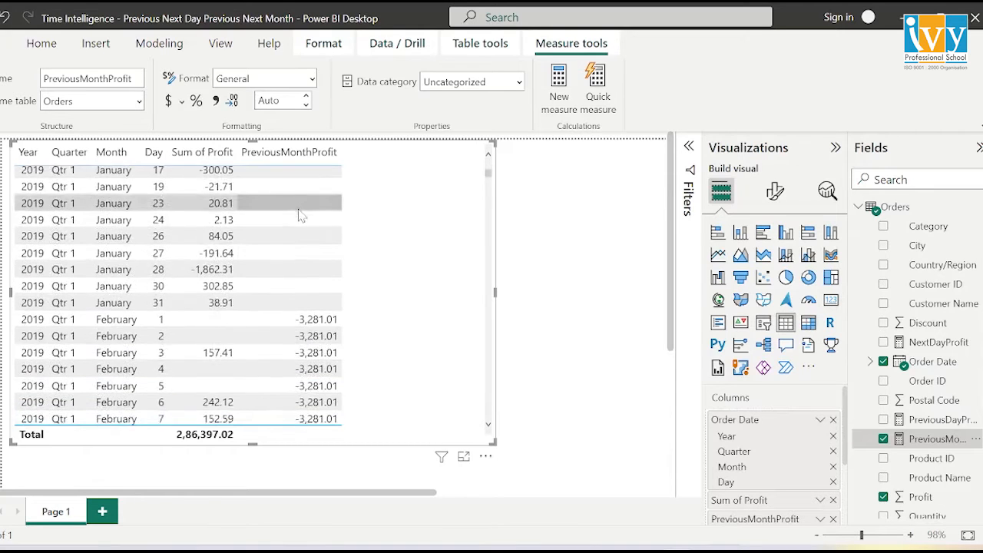
pyautogui.scroll(-1, 315, 269)
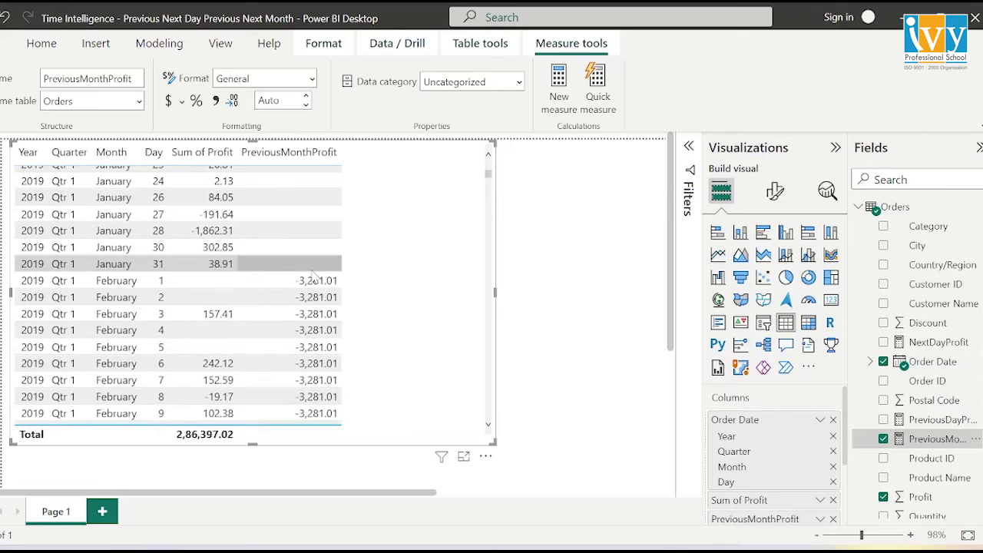
pyautogui.scroll(-1, 311, 275)
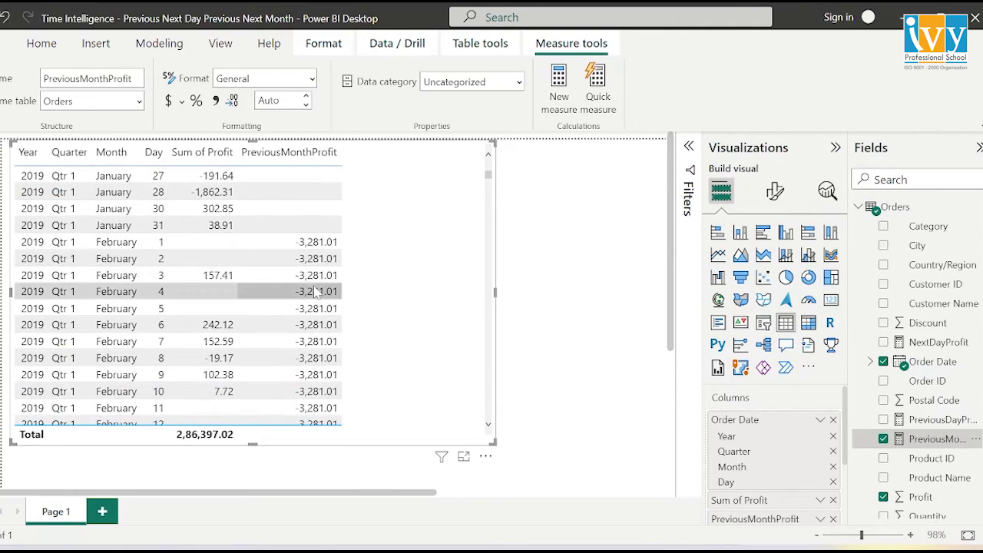
pyautogui.scroll(-2, 323, 257)
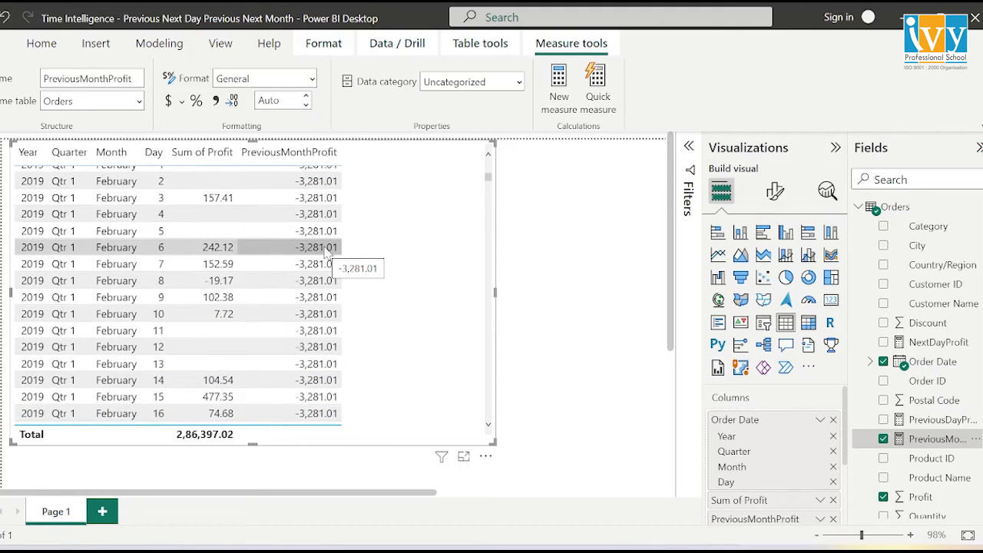
pyautogui.scroll(-4, 327, 256)
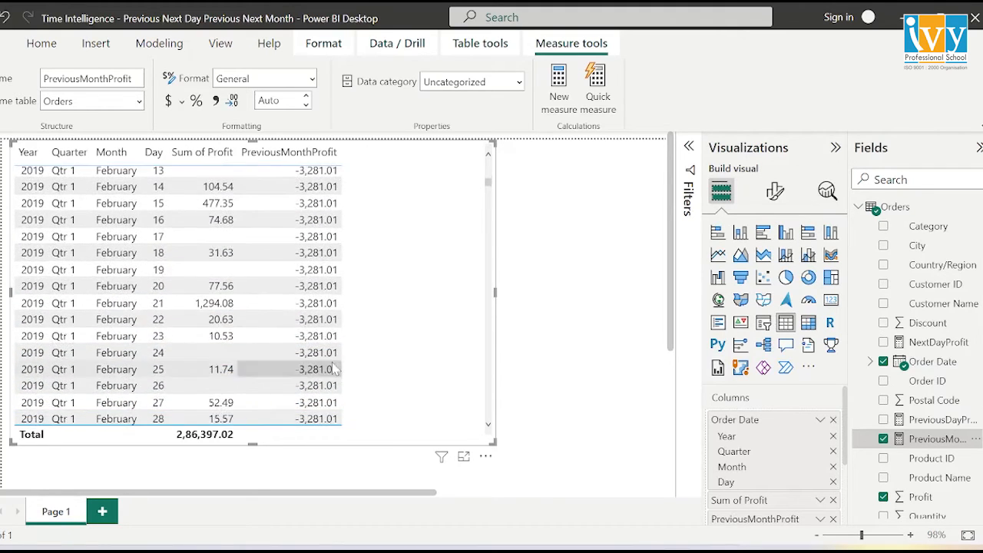
pyautogui.scroll(10, 321, 393)
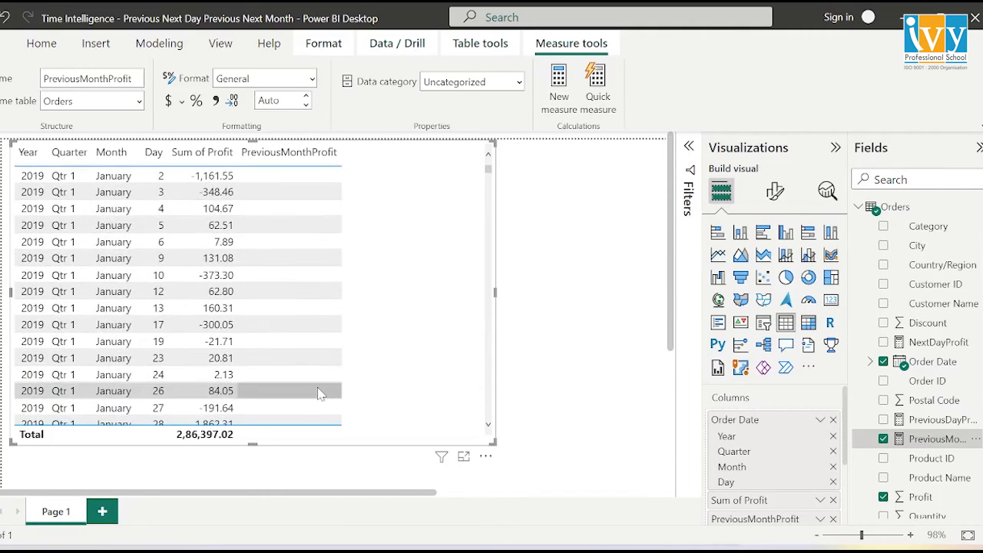
pyautogui.scroll(-3, 321, 393)
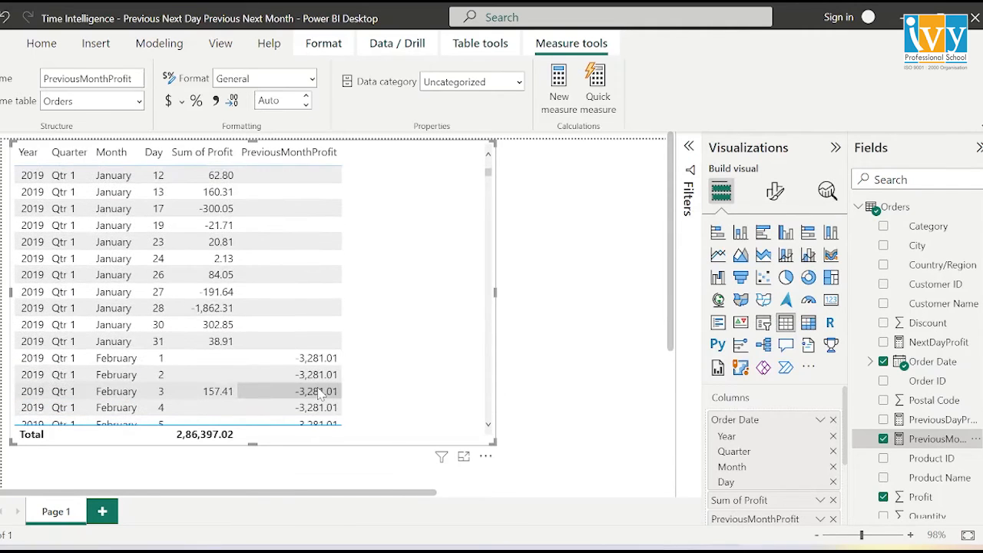
pyautogui.scroll(-1, 321, 394)
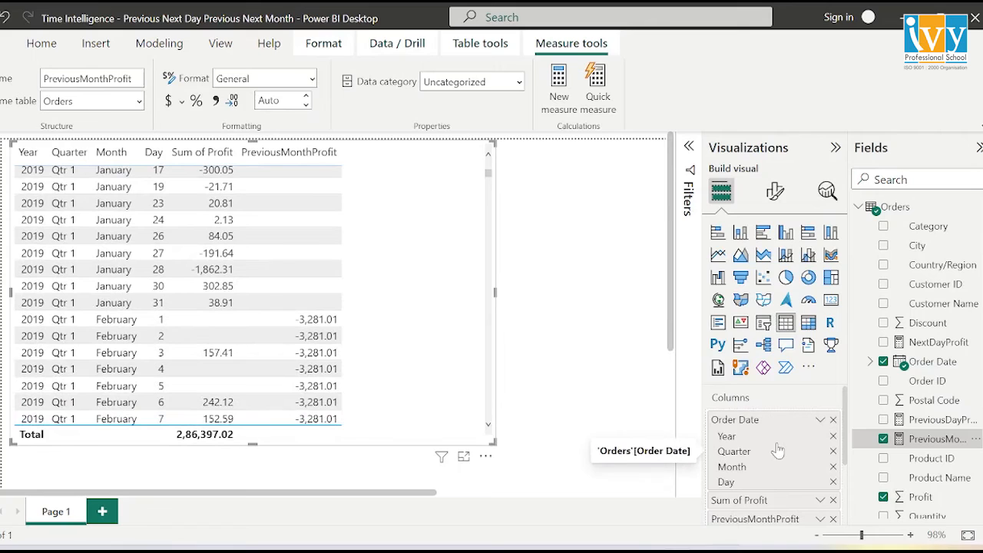
# Remove the Day level of Order Date from the table's columns so that rows are listed by month.
pyautogui.click(834, 482)
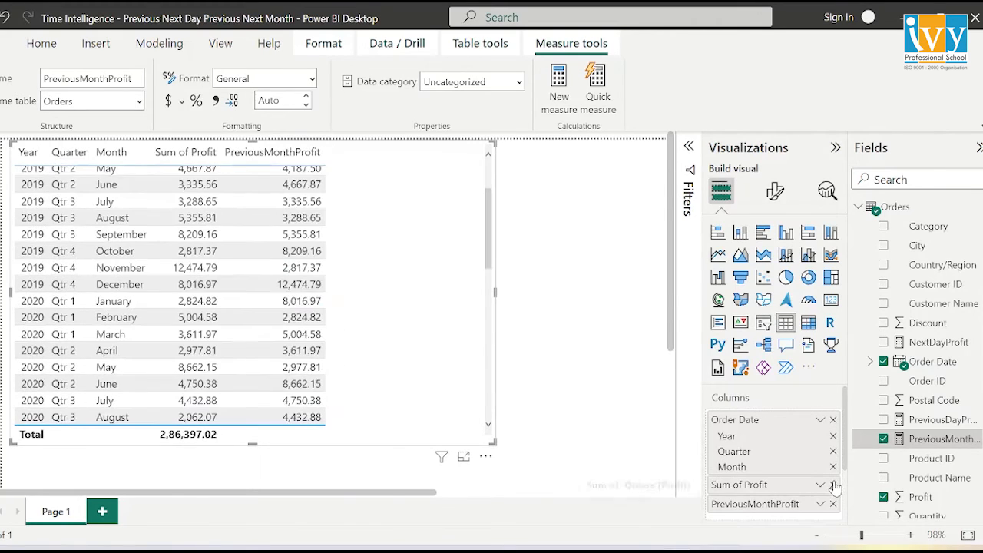
pyautogui.scroll(2, 269, 286)
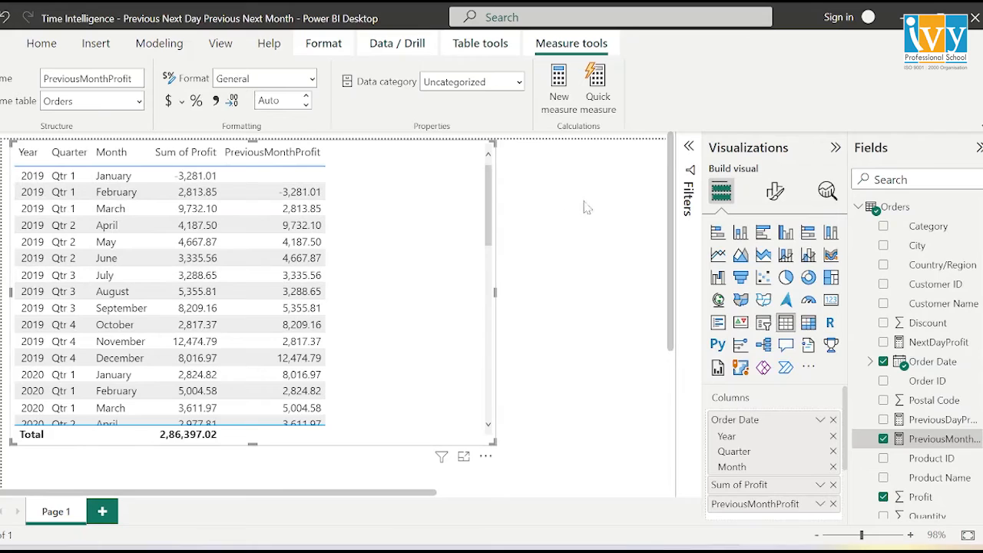
# Start a new measure named NextMonthProfit with CALCULATE and SUM(Orders[Profit]) as its expression.
pyautogui.click(558, 84)
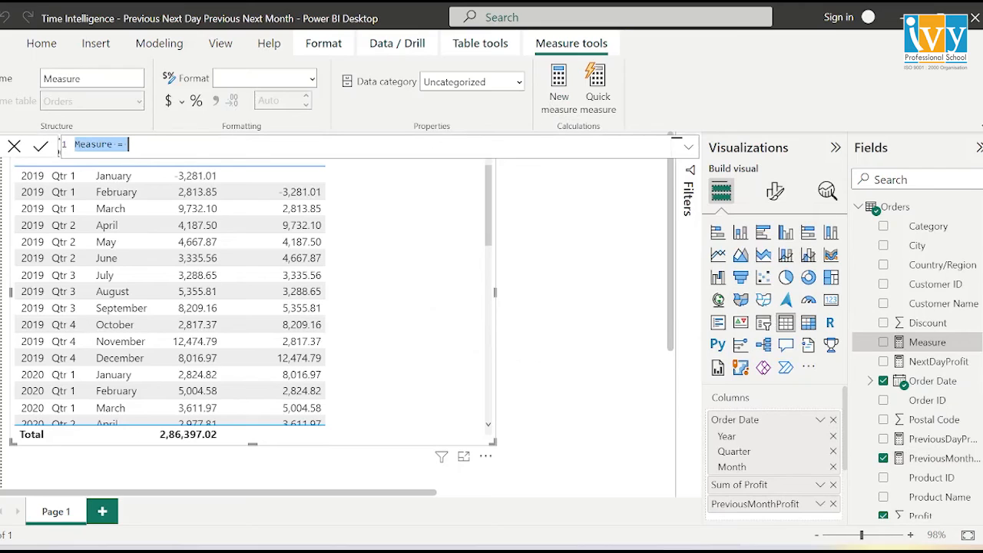
pyautogui.press('BackSpace')
pyautogui.write('Ne')
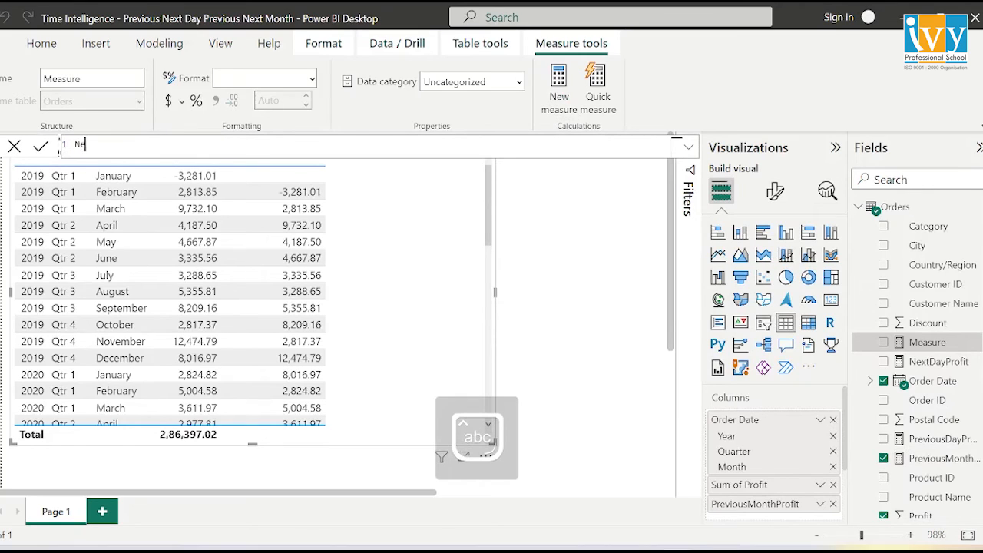
pyautogui.write('xtMonthProfit=CALCULATE(s')
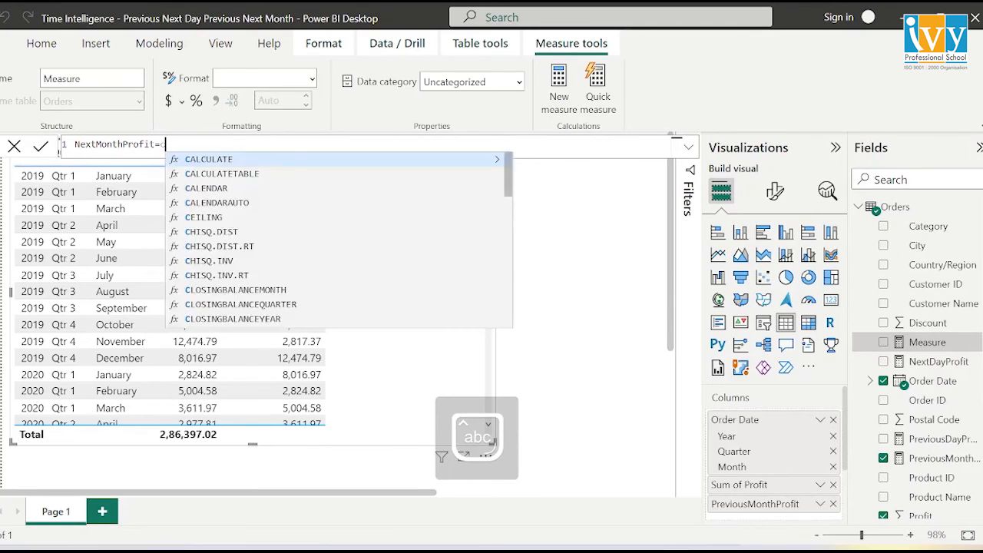
pyautogui.write('um(')
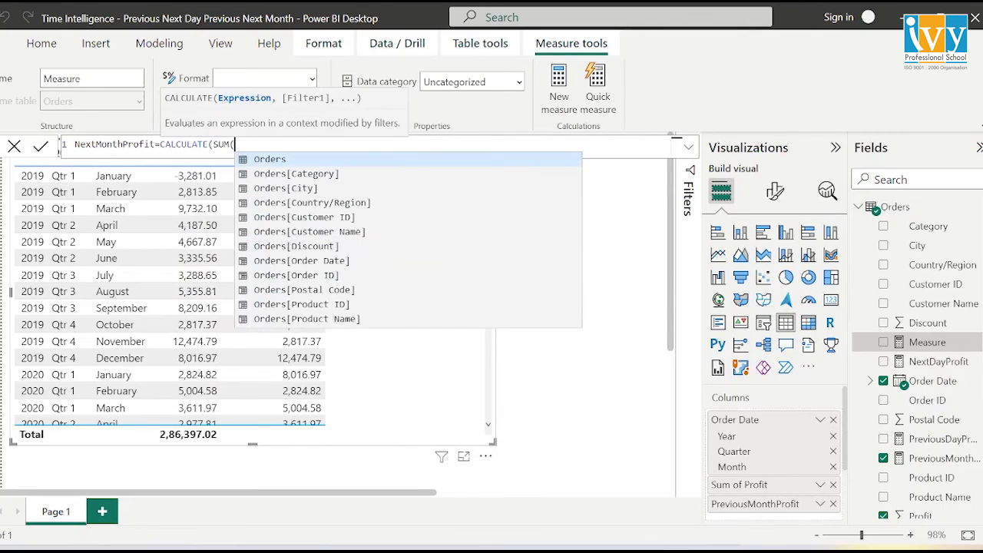
pyautogui.write('order')
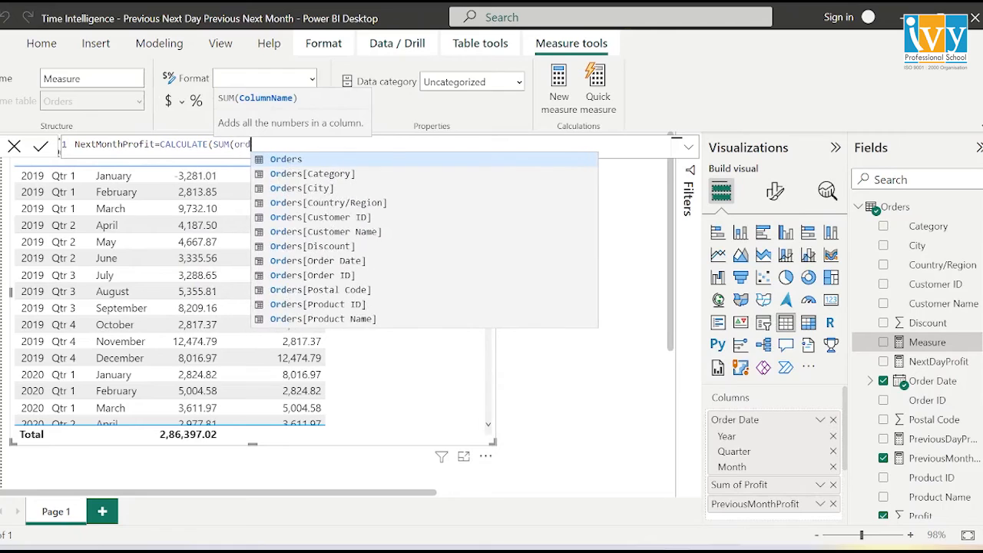
pyautogui.press('BackSpace')
pyautogui.press('BackSpace')
pyautogui.press('BackSpace')
pyautogui.press('BackSpace')
pyautogui.press('BackSpace')
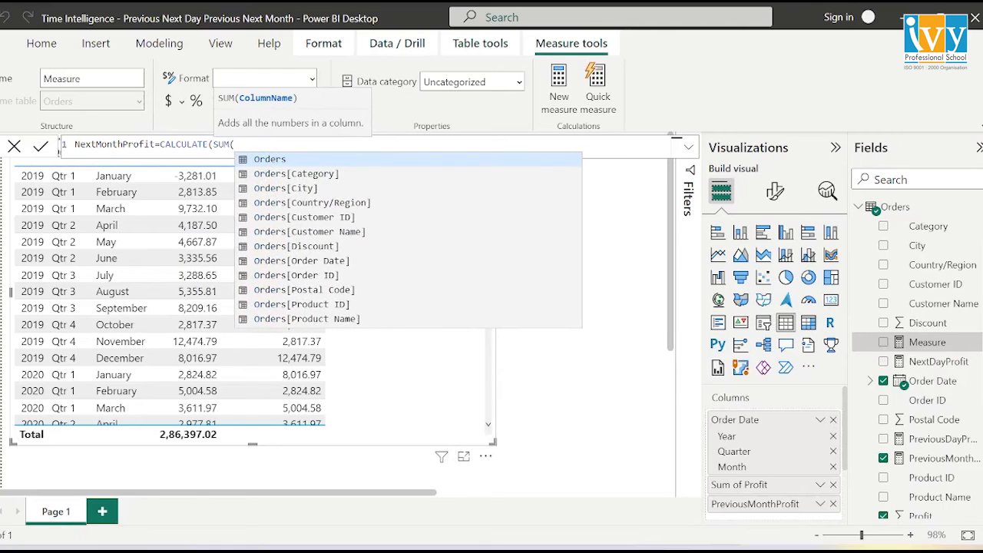
pyautogui.write('pro')
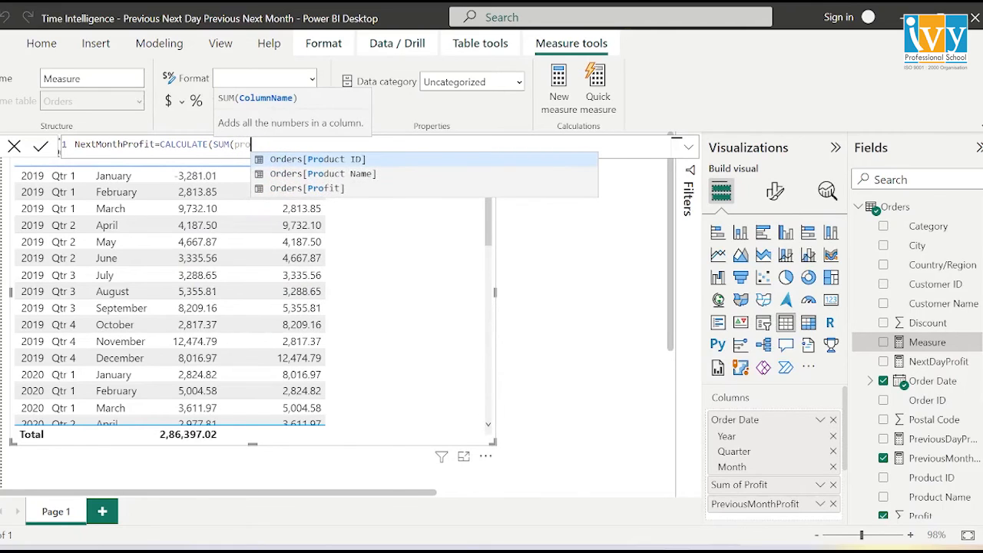
pyautogui.press('Down')
pyautogui.press('Down')
pyautogui.press('Tab')
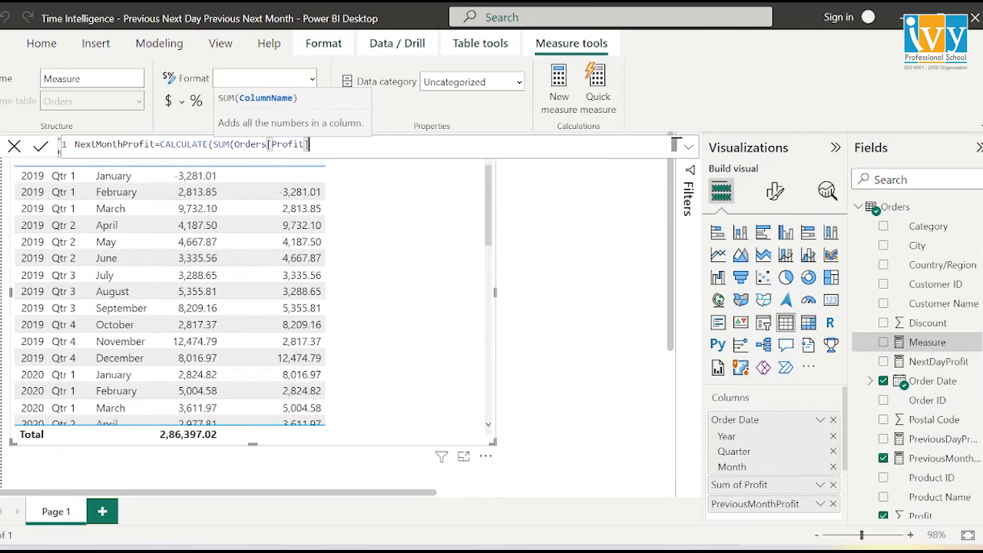
pyautogui.write('),')
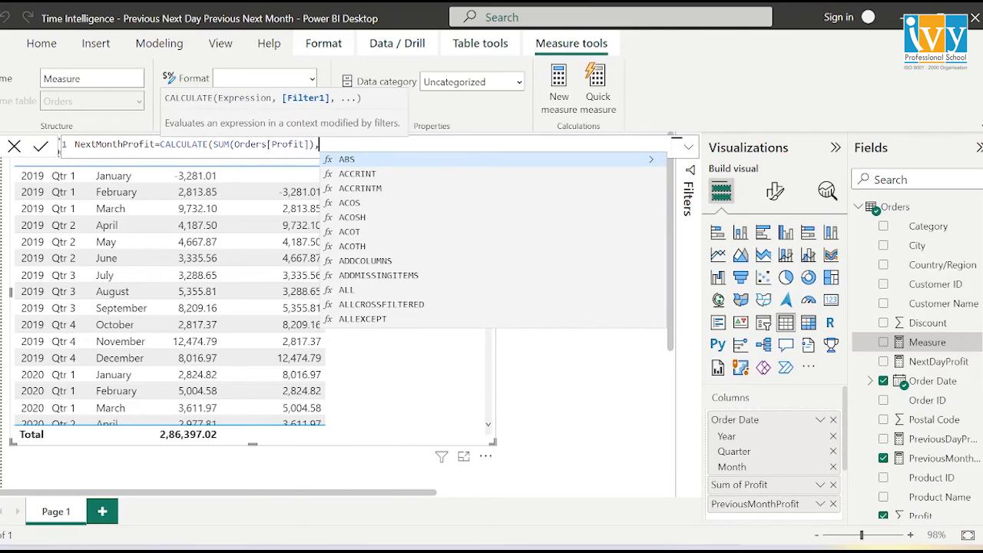
# Complete the NextMonthProfit formula with the filter NEXTMONTH(Orders[Order Date].[Date]).
pyautogui.write('next')
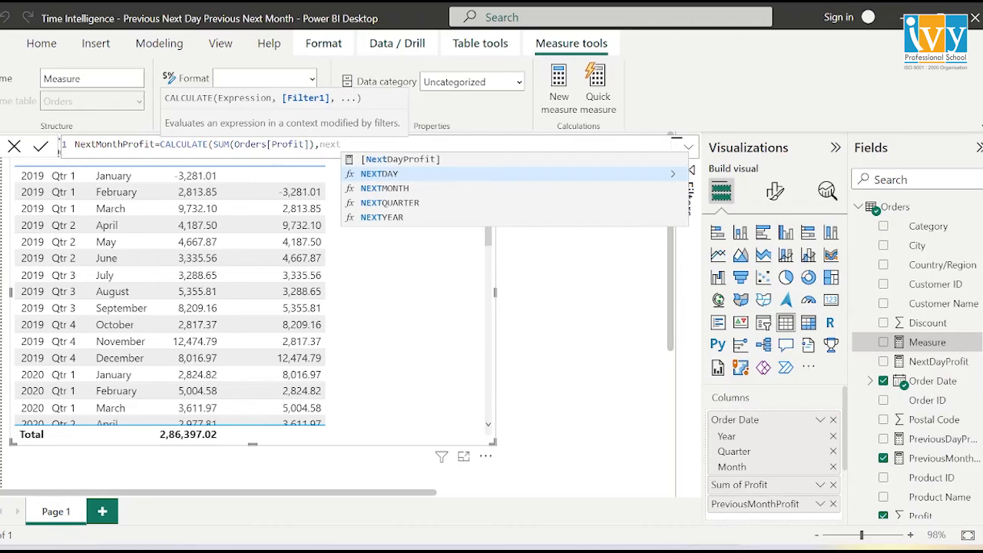
pyautogui.press('Down')
pyautogui.press('Tab')
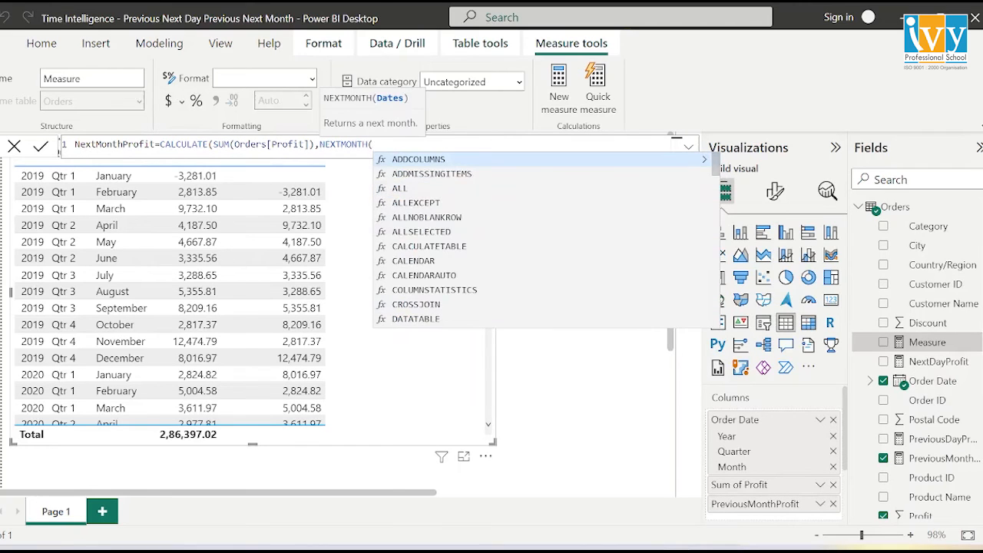
pyautogui.write('orde')
pyautogui.press('Down')
pyautogui.press('Down')
pyautogui.press('Down')
pyautogui.press('Down')
pyautogui.press('Down')
pyautogui.press('Down')
pyautogui.press('Down')
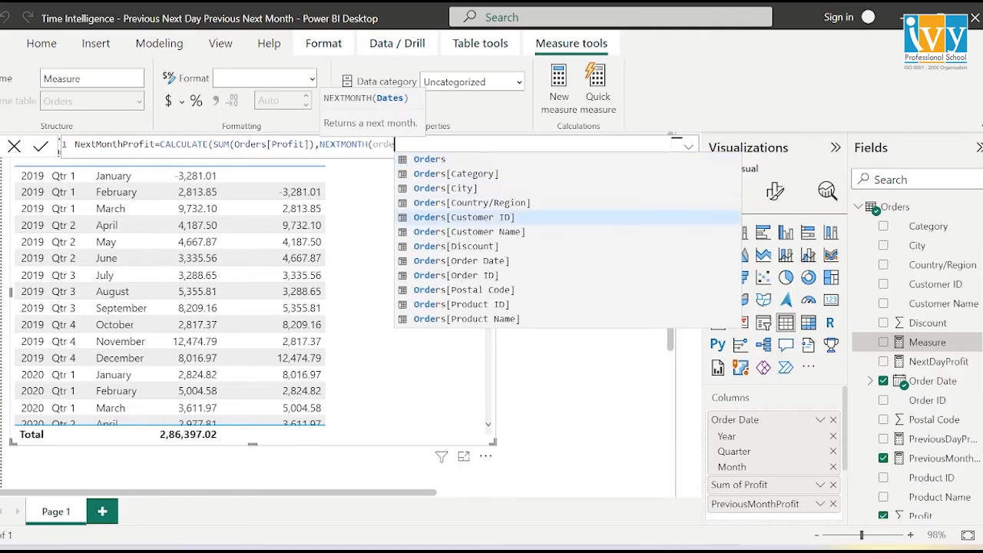
pyautogui.press('Tab')
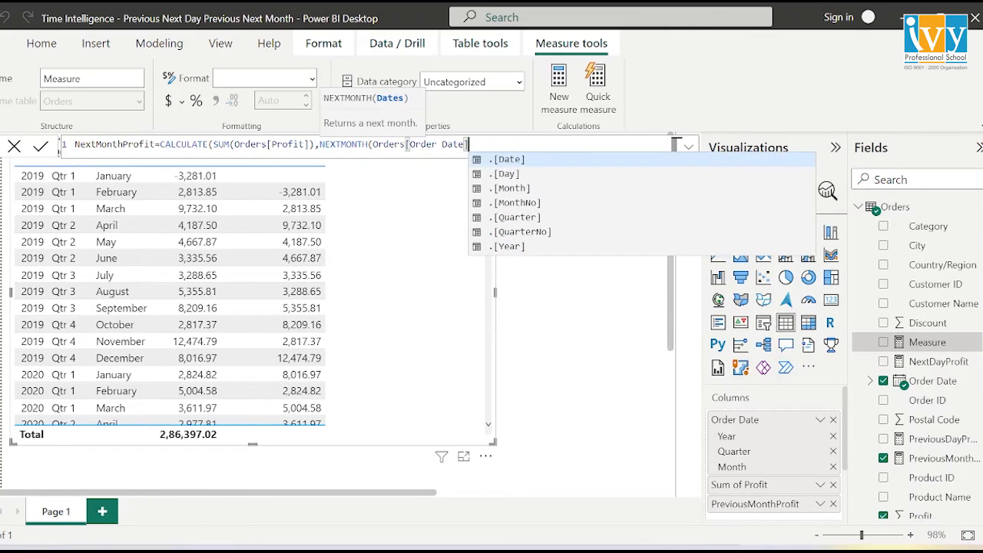
pyautogui.press('Tab')
pyautogui.write(')')
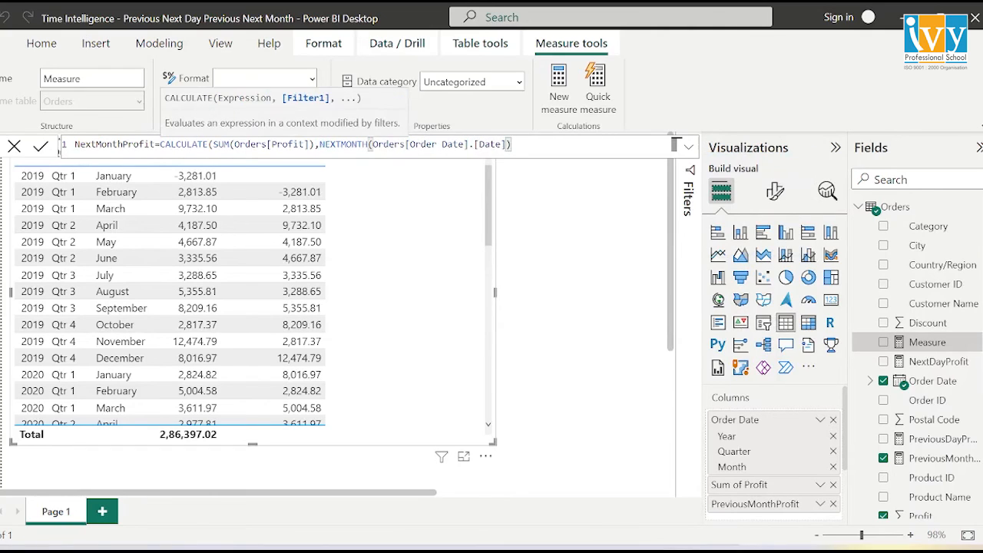
pyautogui.write(')')
# Commit the NextMonthProfit measure, close the formula editor and add the measure to the table after PreviousMonthProfit.
pyautogui.press('Return')
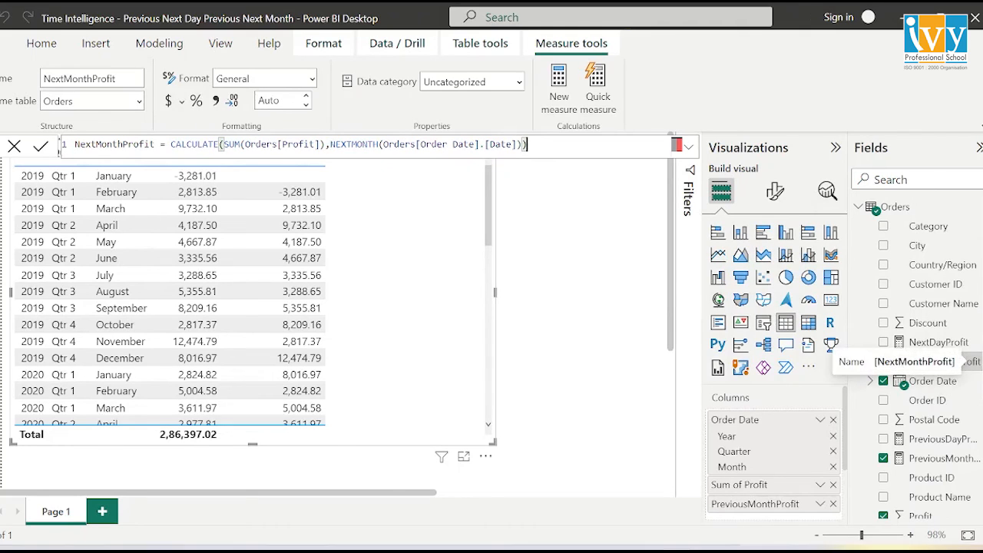
pyautogui.click(13, 145)
pyautogui.moveTo(947, 367); pyautogui.dragTo(432, 161)
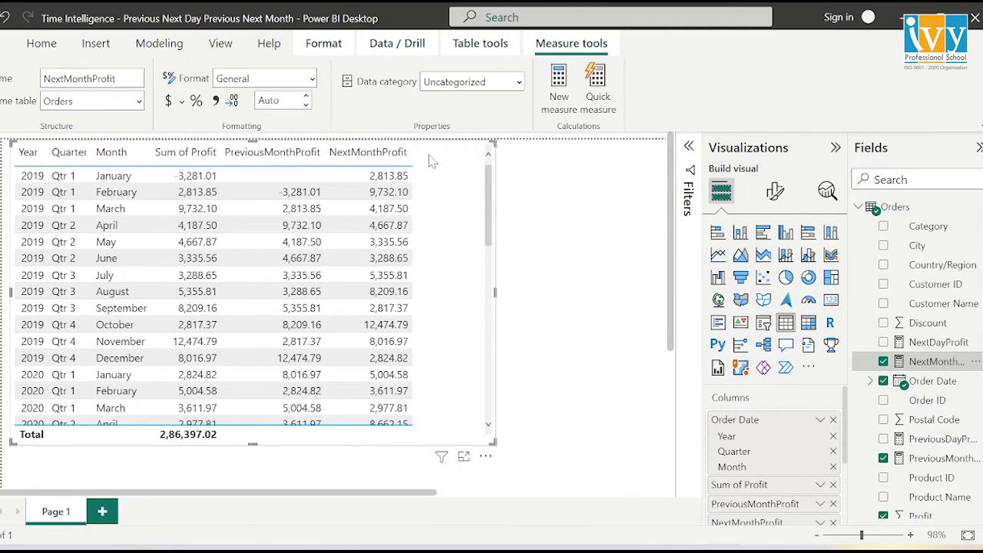